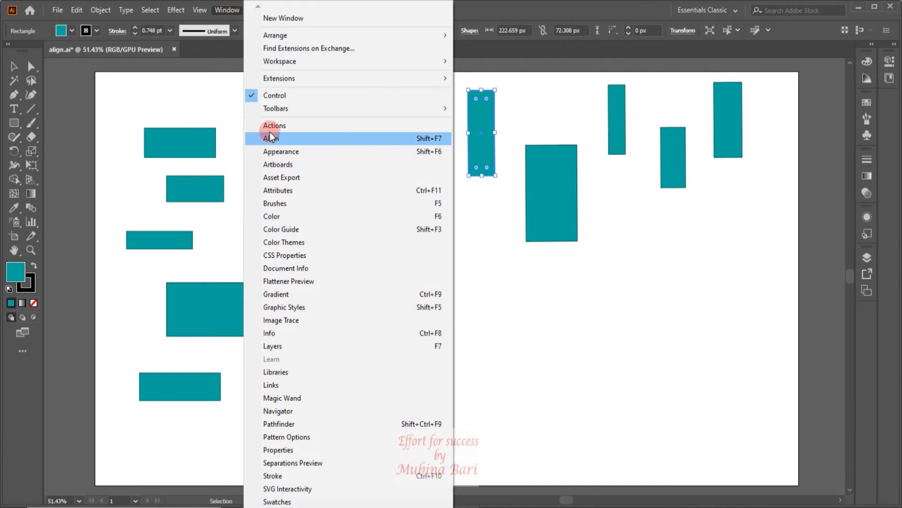
- Open the Align panel for the selected rectangle
click(270, 140)
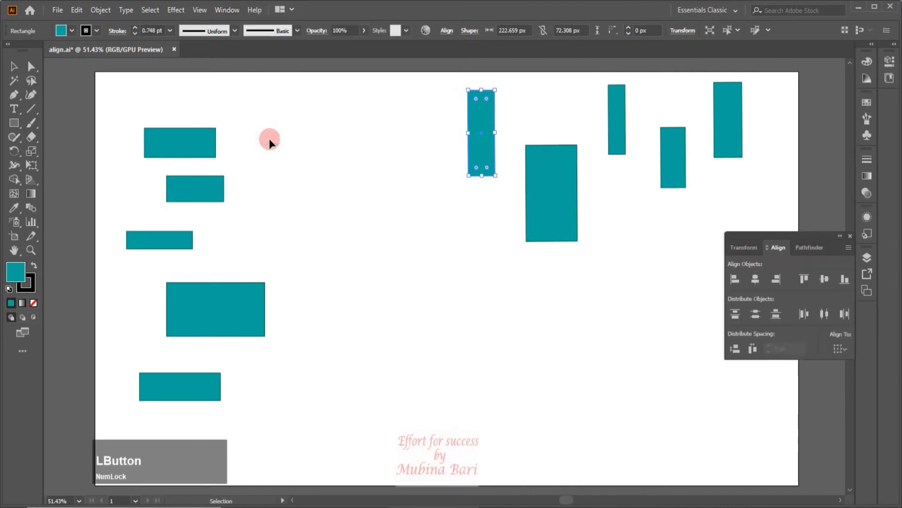
click(752, 323)
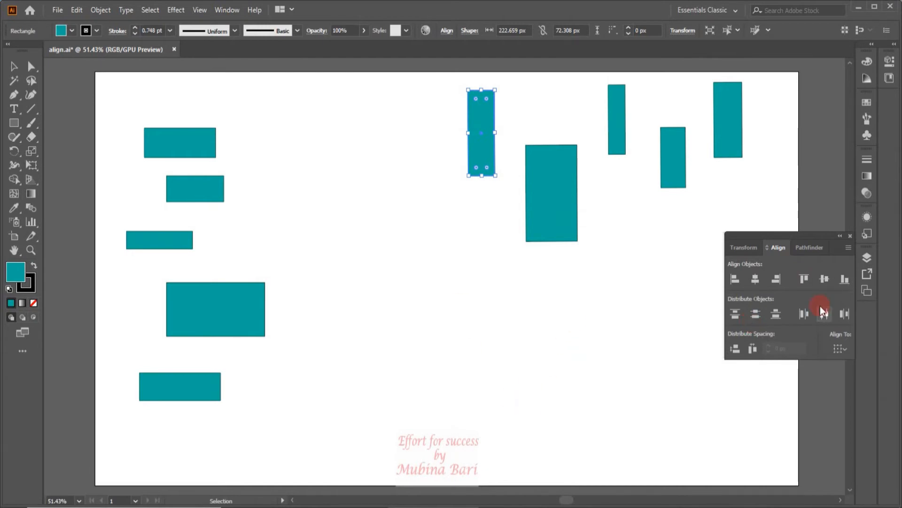
click(443, 31)
- Browse the Transform, Align and Pathfinder tabs of the panel group
click(751, 249)
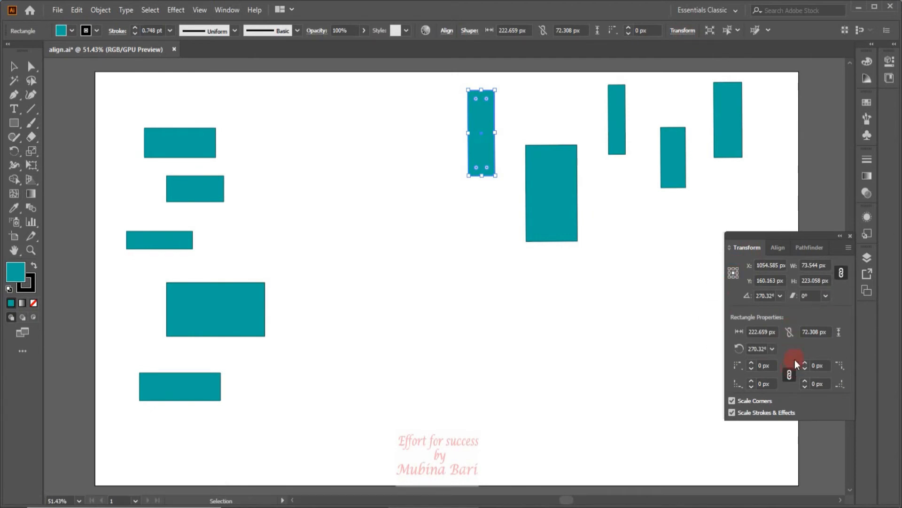
click(779, 248)
click(751, 247)
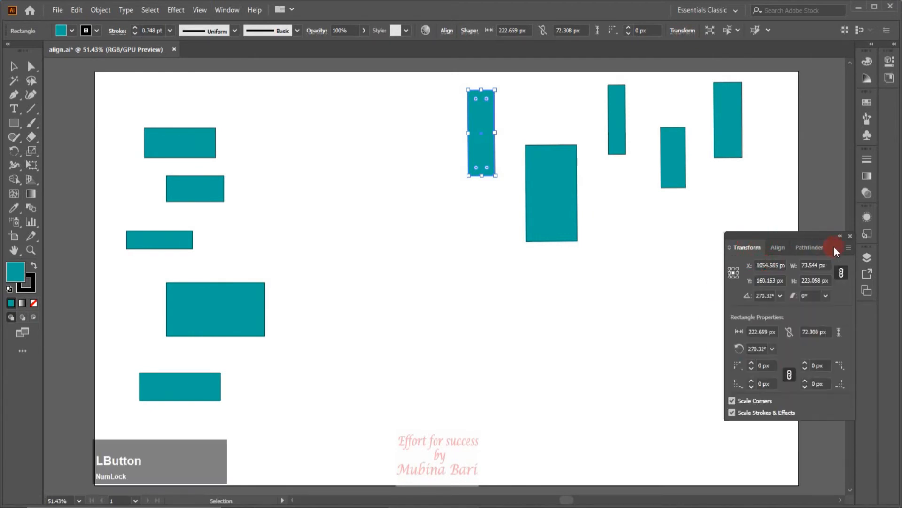
click(818, 248)
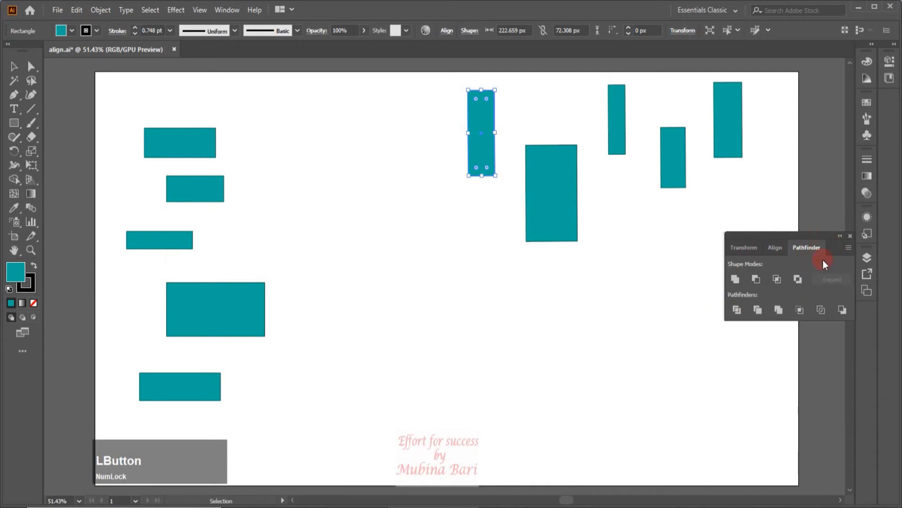
click(777, 248)
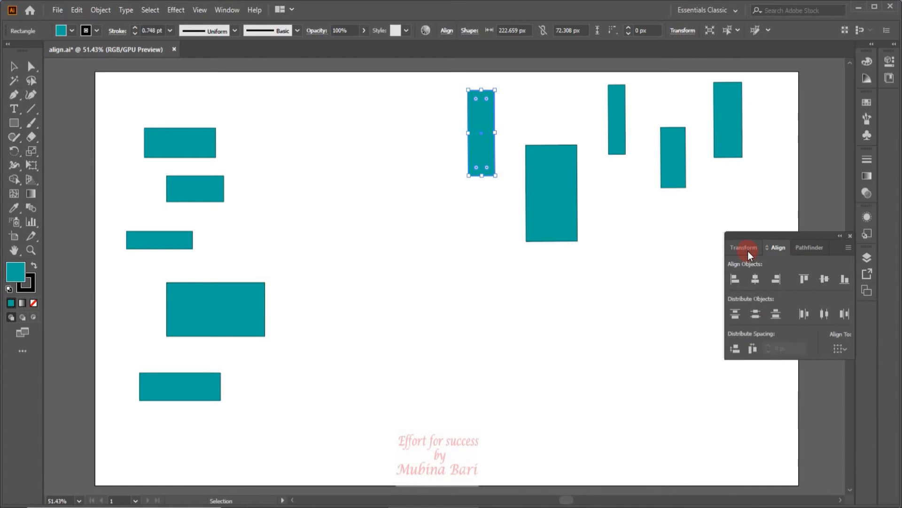
click(749, 249)
click(778, 247)
- Examine the Align To options in the Align panel
click(831, 348)
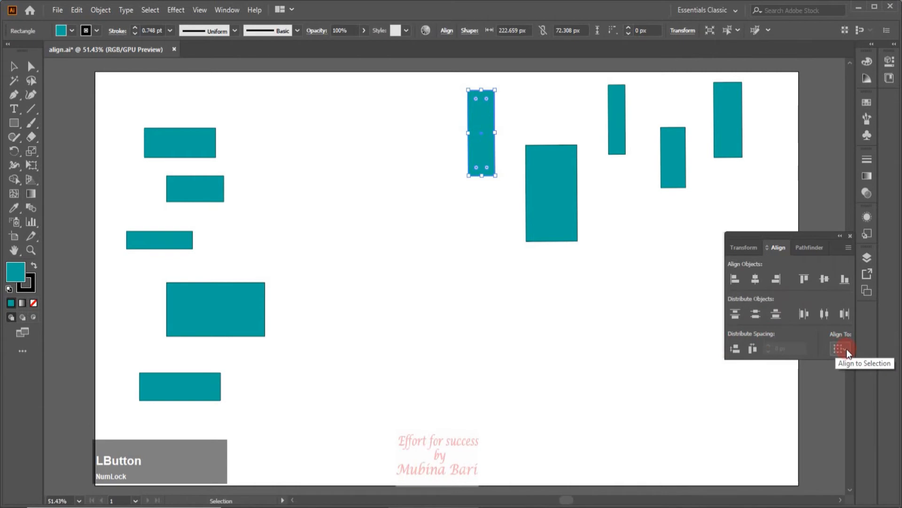
click(847, 349)
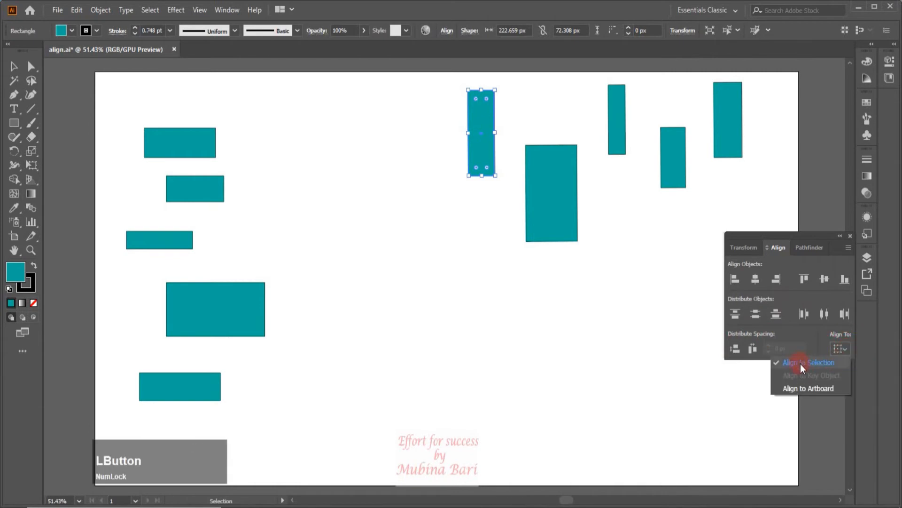
click(800, 386)
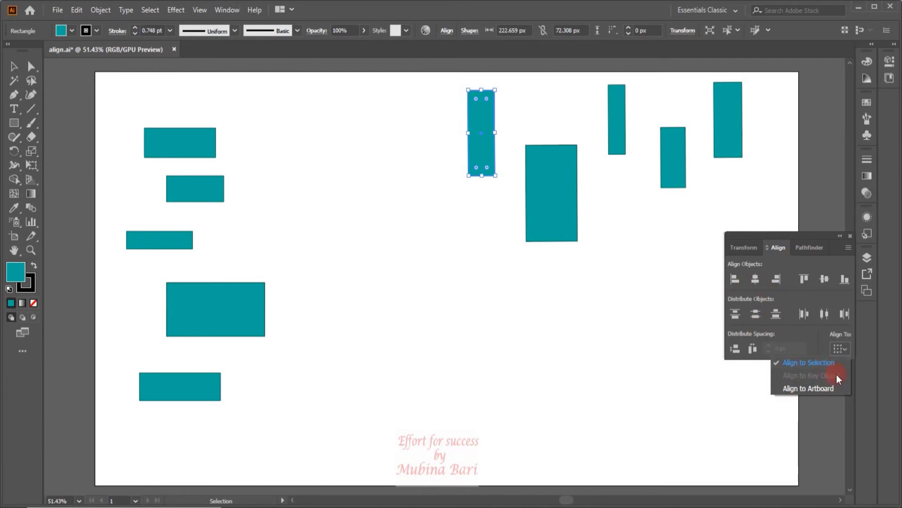
click(841, 349)
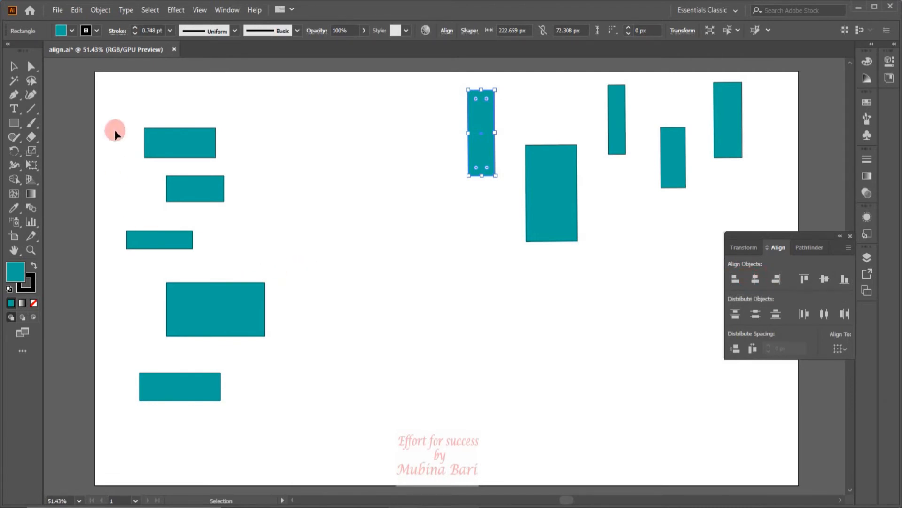
- Select the five stacked rectangles on the left and align them by their left edges
drag(114, 113, 282, 416)
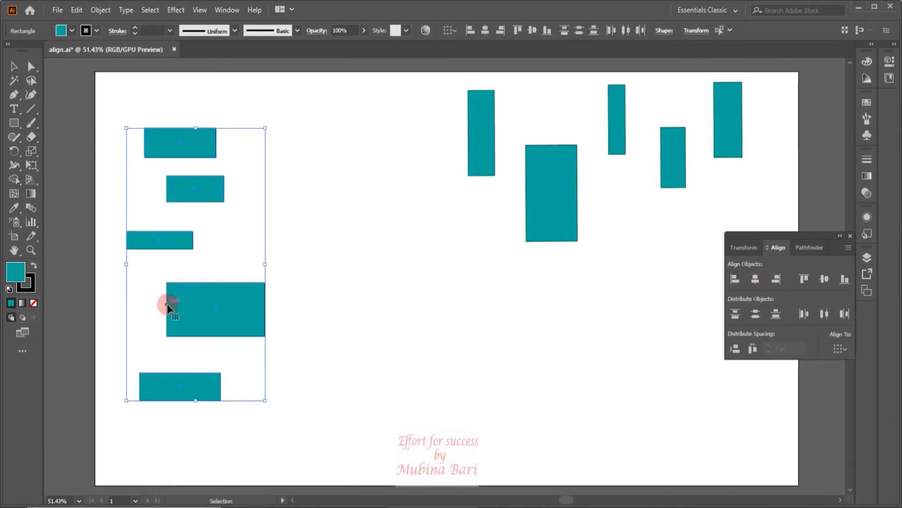
click(736, 280)
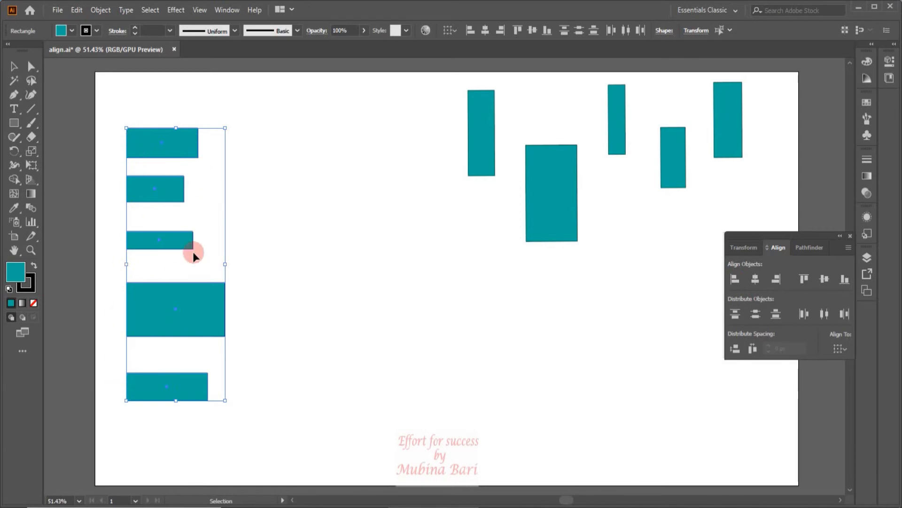
- Try horizontal centre and right alignment on the stacked rectangles before returning them to left alignment
click(755, 284)
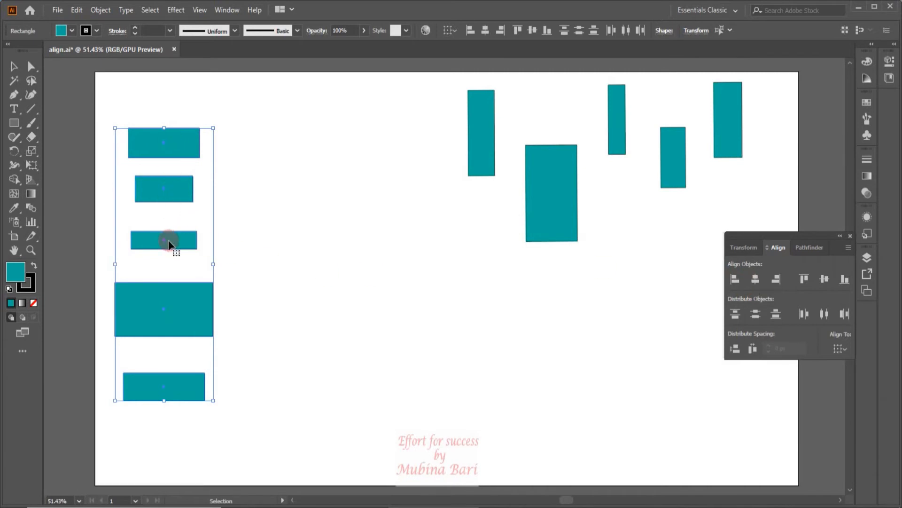
click(779, 278)
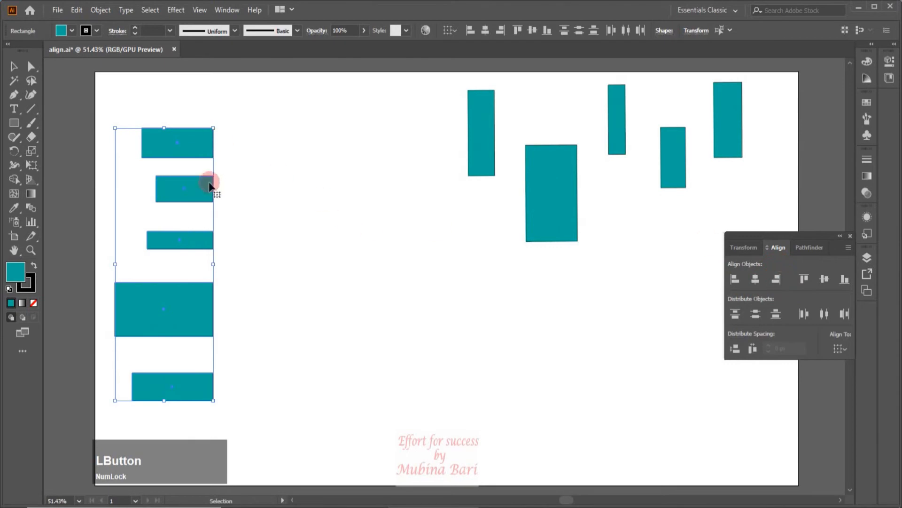
click(735, 279)
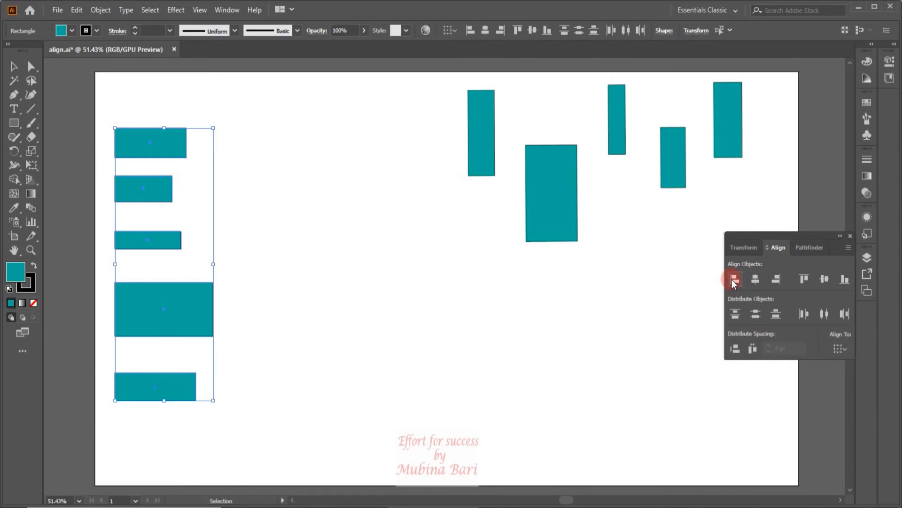
- Select the six upright rectangles on the right and align them by their top edges
drag(437, 76, 805, 267)
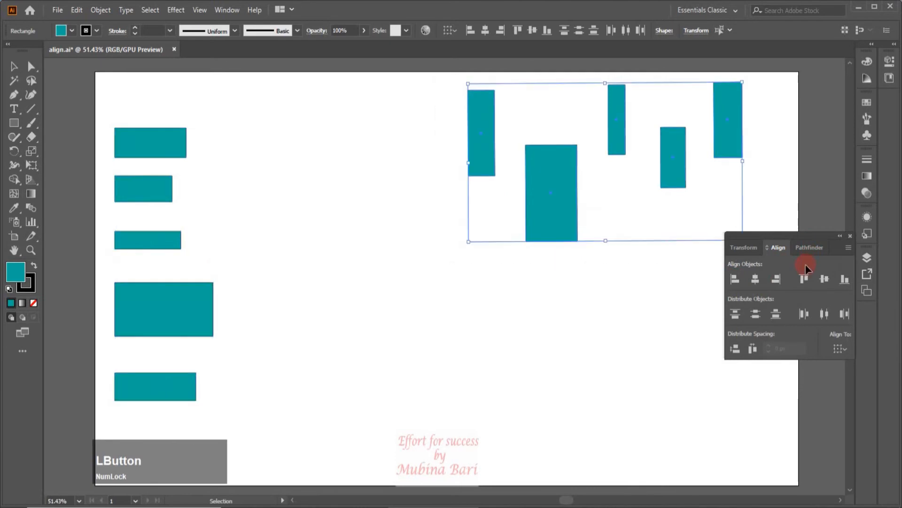
click(804, 279)
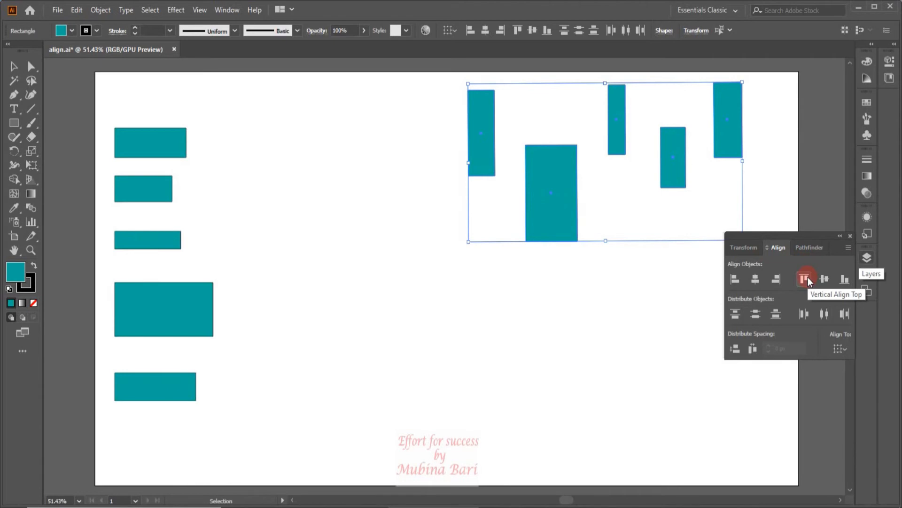
click(807, 279)
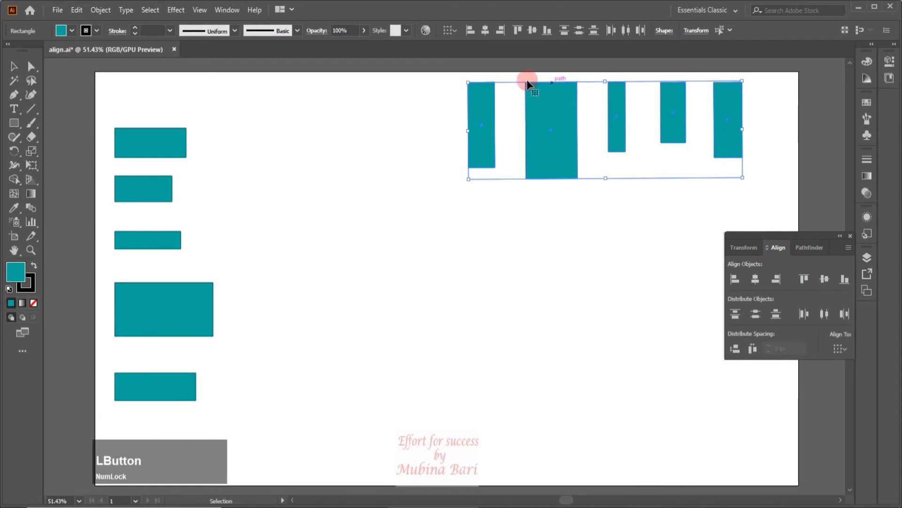
- Align the upright rectangles to their vertical centres and then bottom edges, and nudge the group slightly down
click(825, 279)
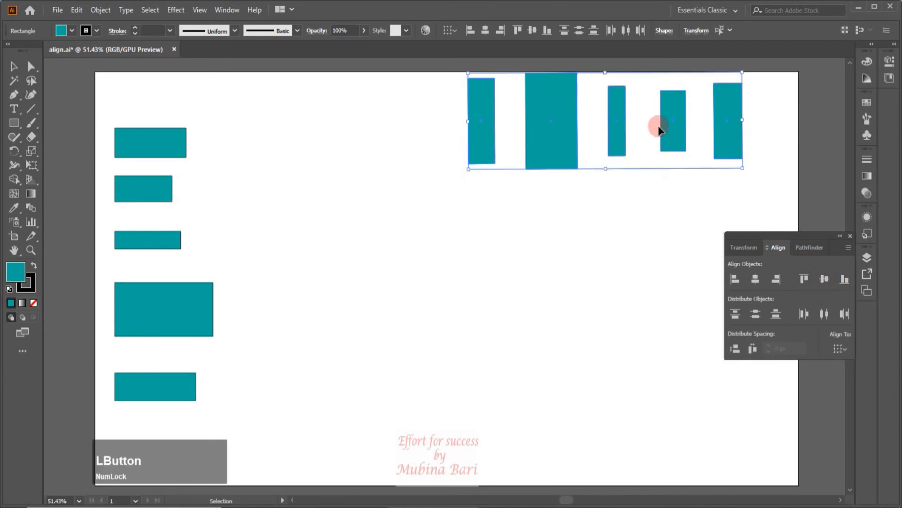
click(844, 279)
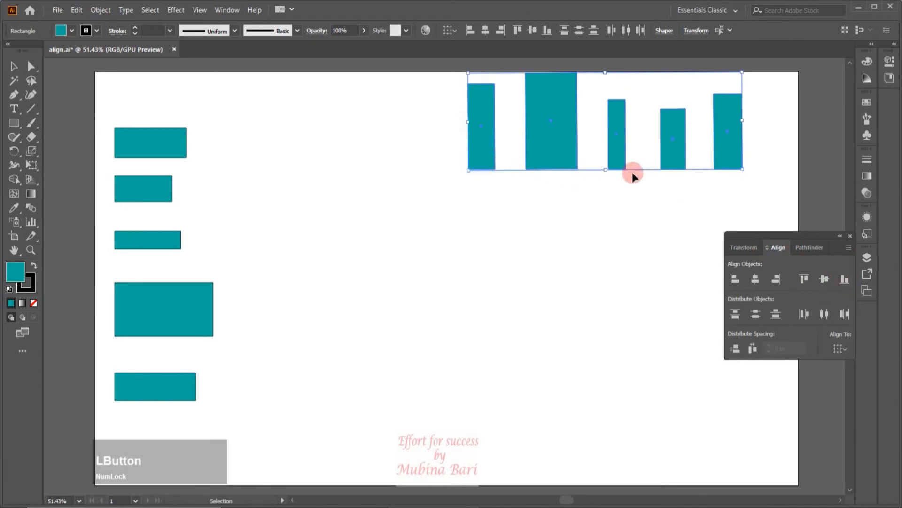
drag(625, 118, 625, 142)
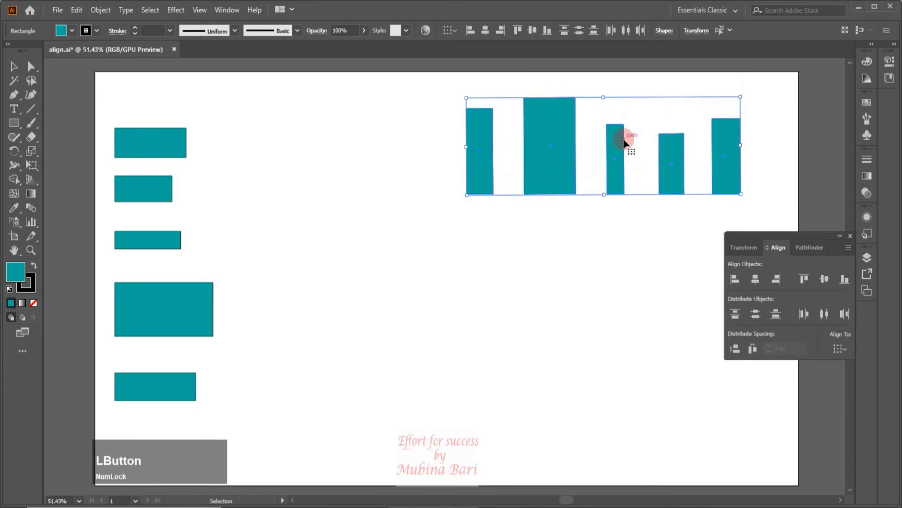
click(415, 212)
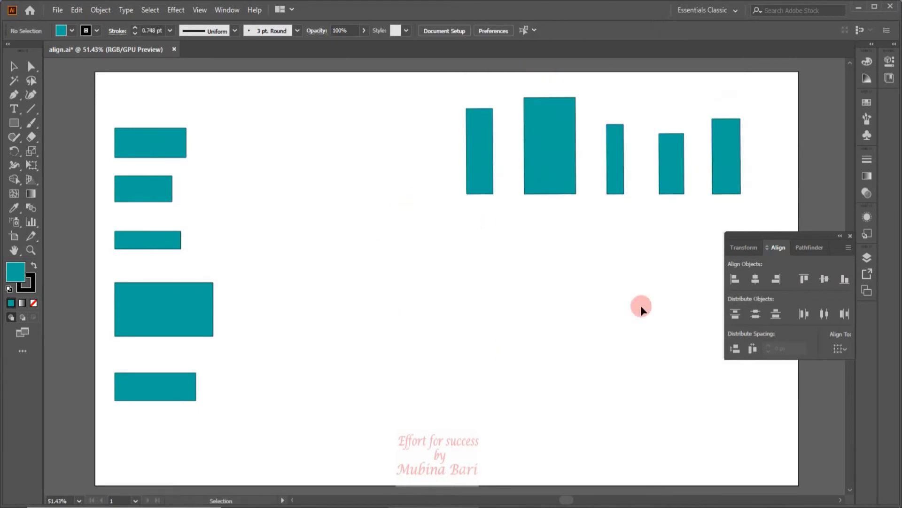
- Select the stacked left rectangles and set the alignment target to Align to Key Object
drag(103, 115, 240, 403)
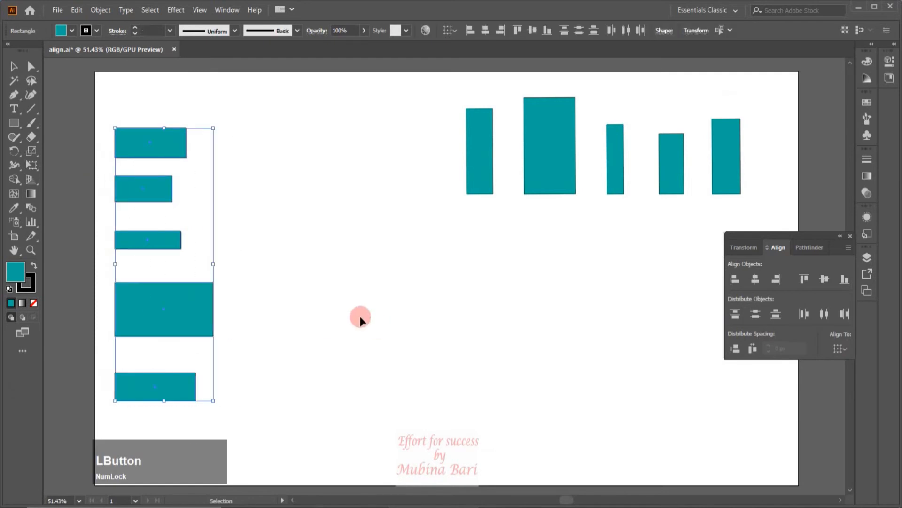
click(848, 349)
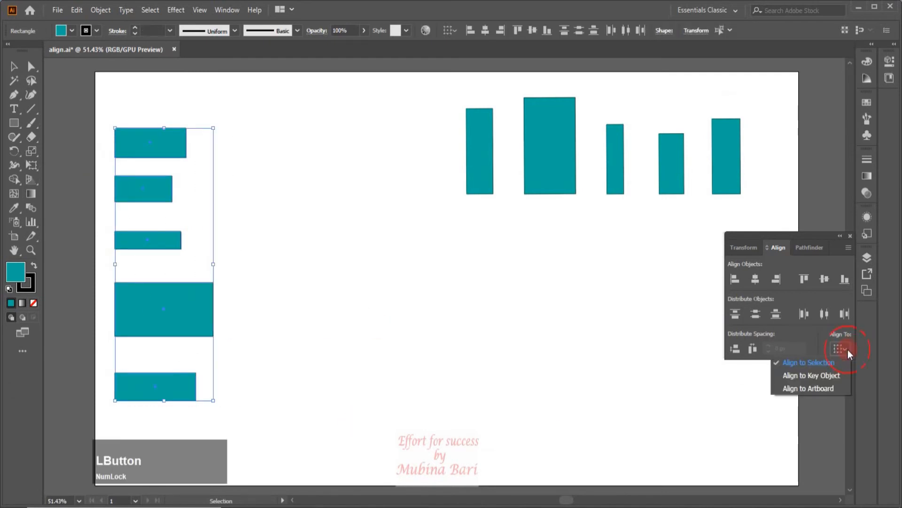
click(819, 375)
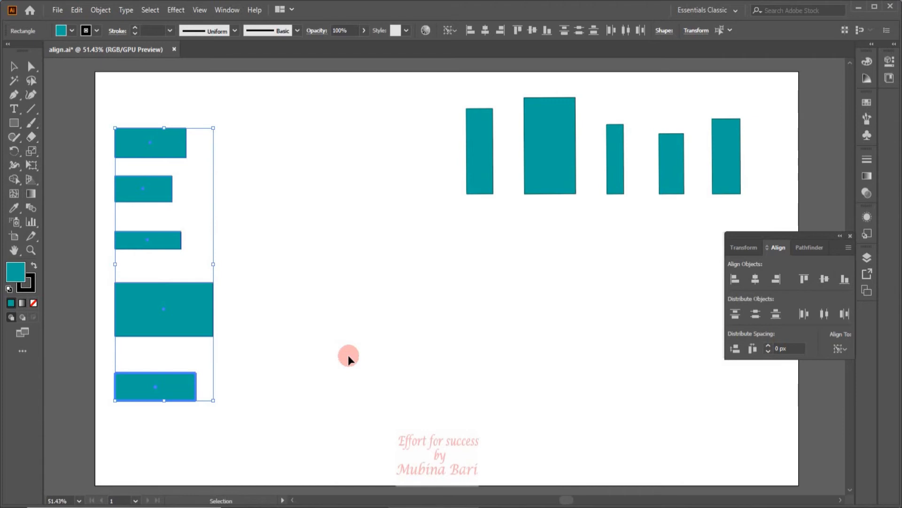
- Make the second rectangle the key object and centre the others horizontally on it
click(144, 197)
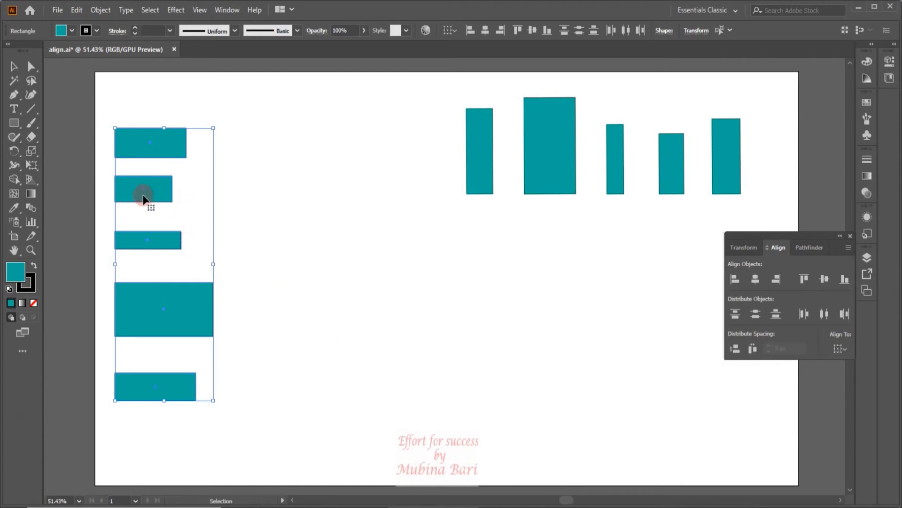
click(143, 196)
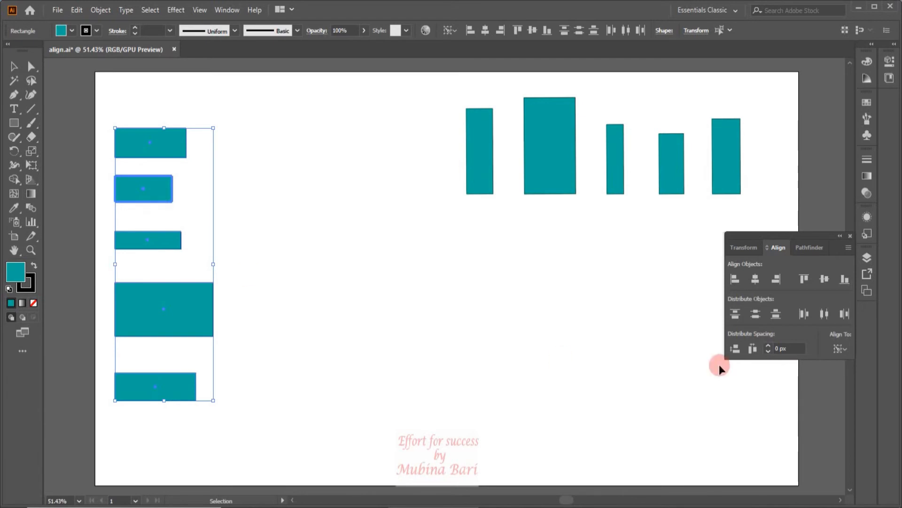
click(758, 281)
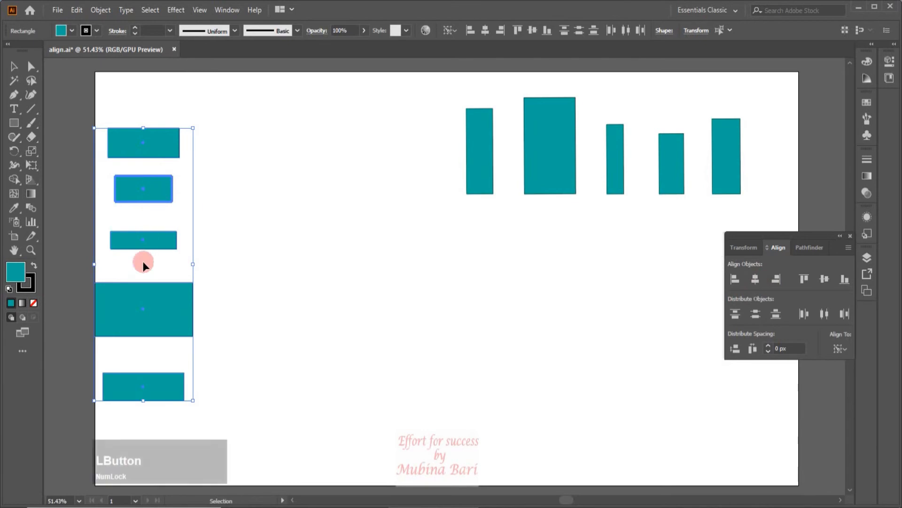
- Align the stacked rectangles to the key object's left edge, then to its right edge
click(734, 281)
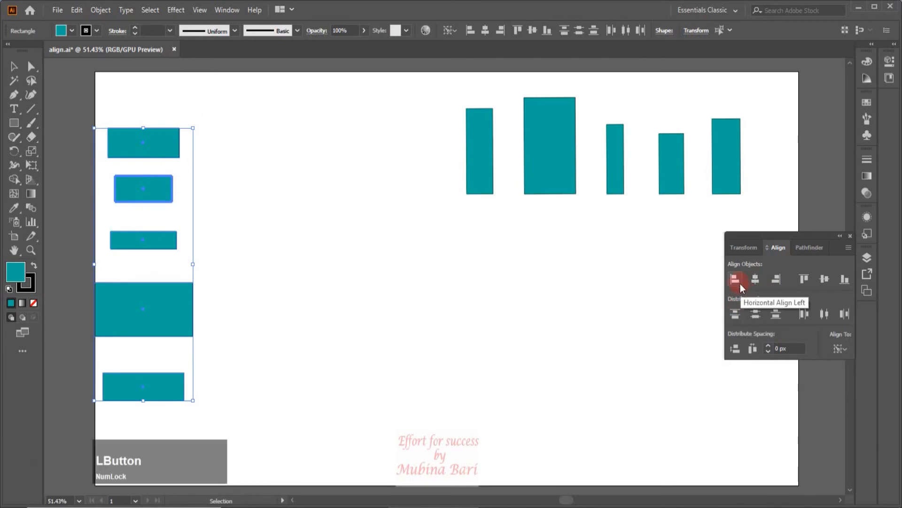
click(736, 281)
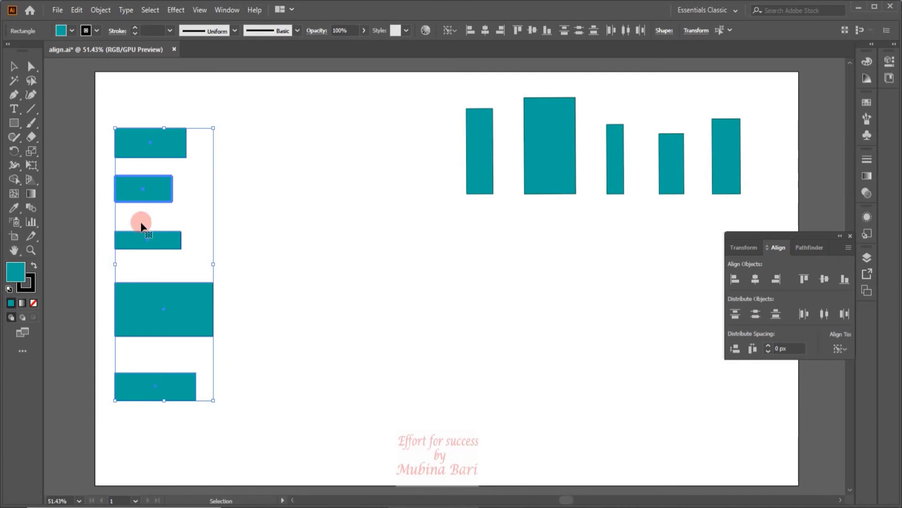
click(772, 283)
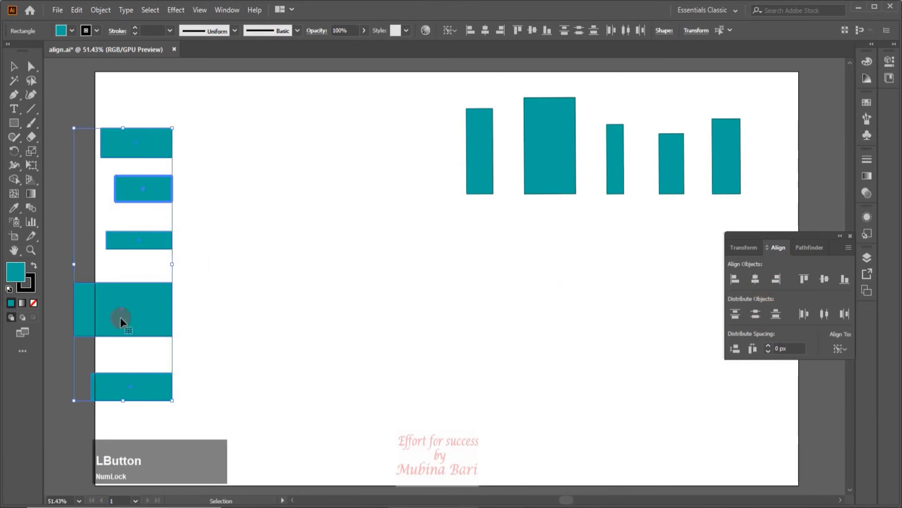
- Select the upright rectangles, make the tallest one the key object, and align their tops to it
drag(451, 83, 774, 215)
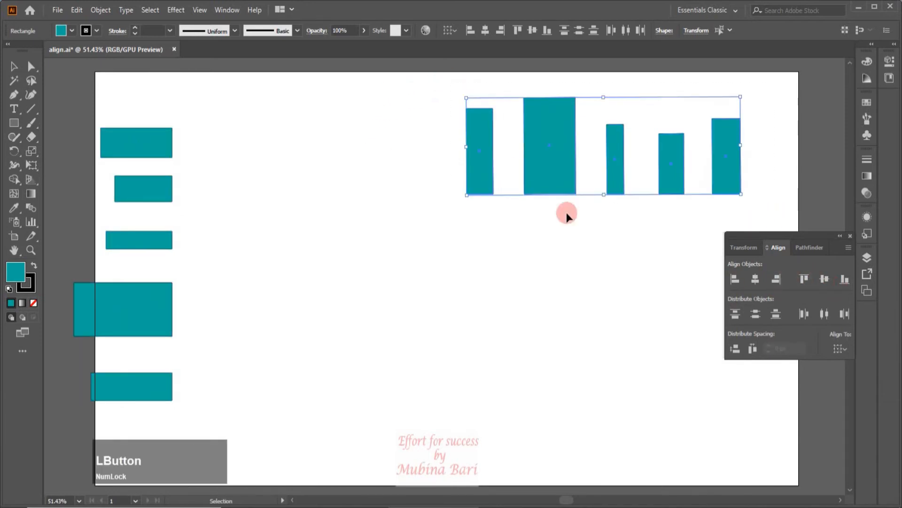
click(531, 175)
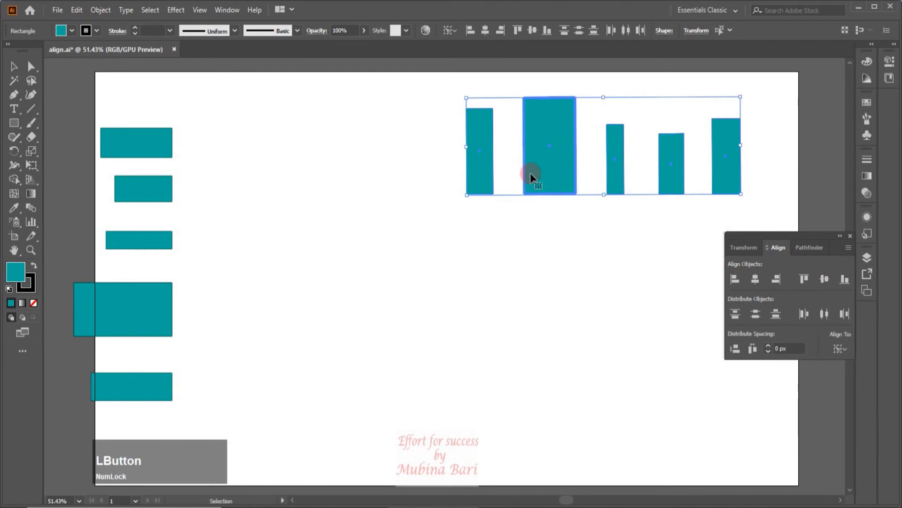
click(806, 278)
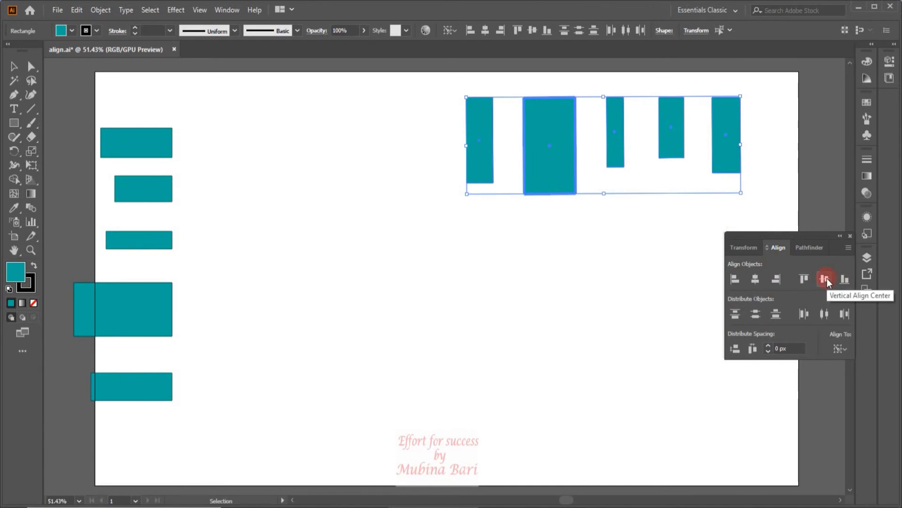
- Align the upright rectangles to the key object's vertical centre, then to its bottom edge
click(826, 278)
click(845, 279)
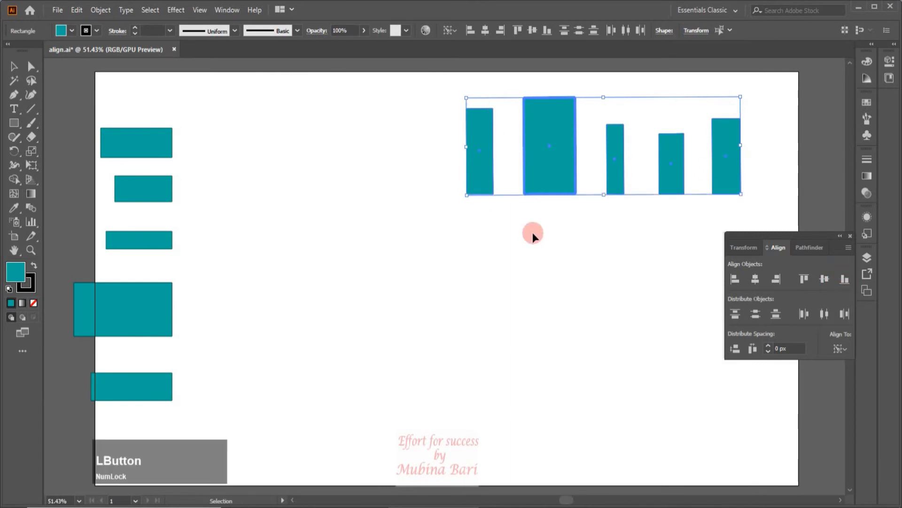
- Select the upright rectangles, switch alignment to the artboard, and align them to the artboard's bottom edge
click(427, 244)
drag(435, 80, 750, 217)
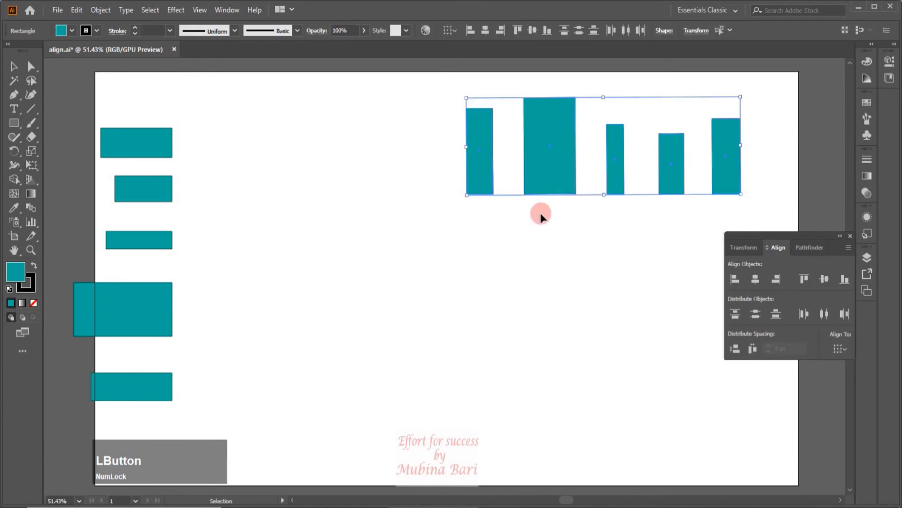
click(841, 349)
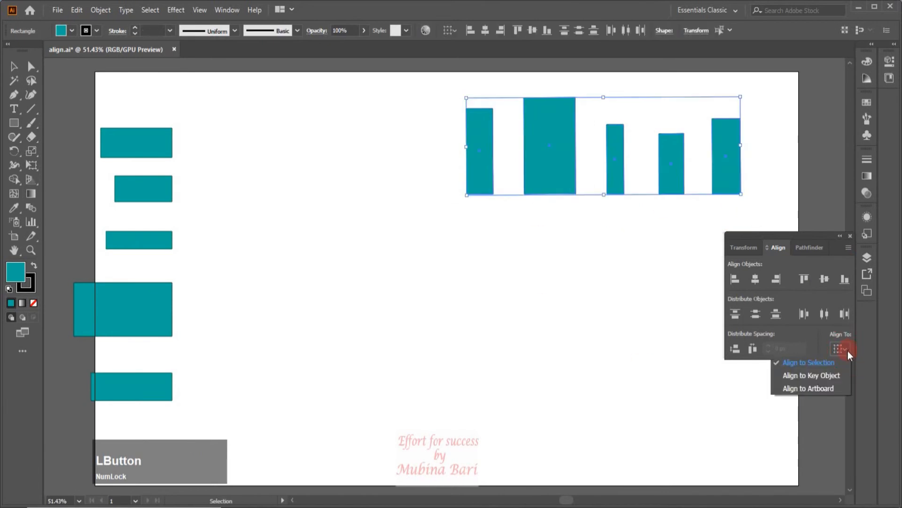
click(817, 390)
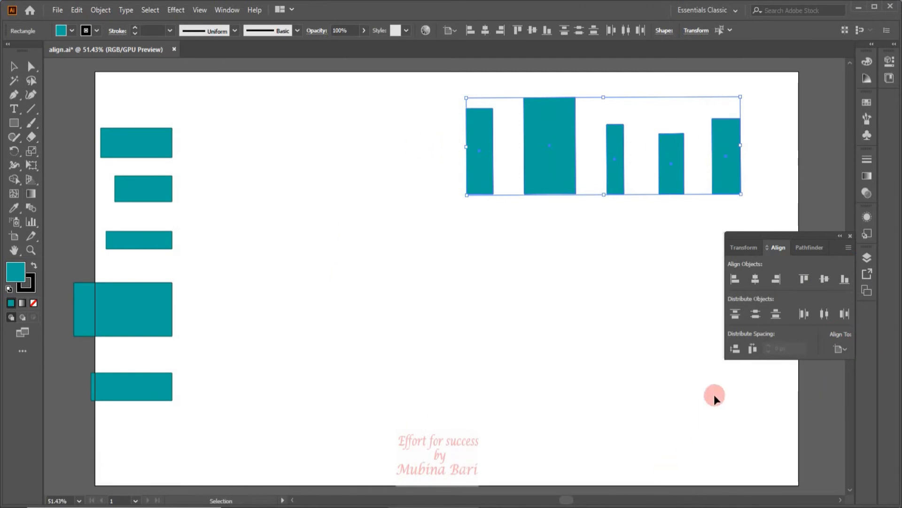
click(844, 280)
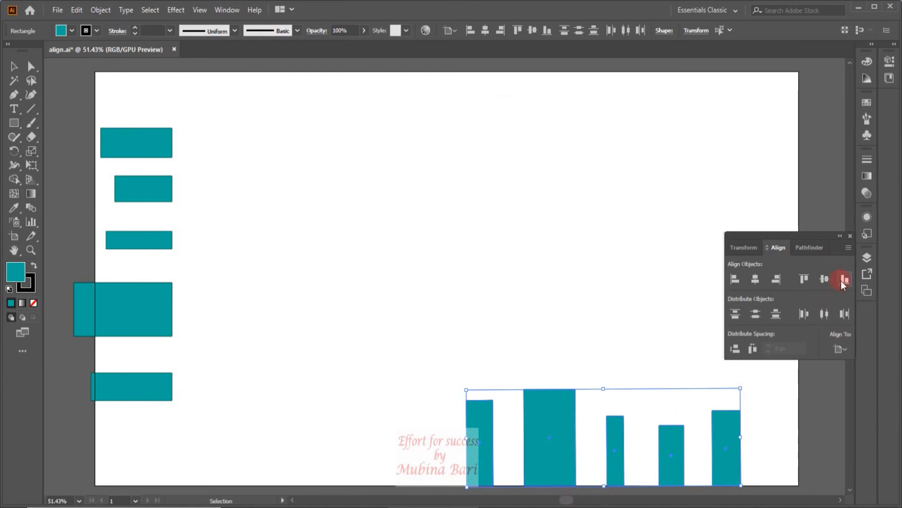
- Align the upright rectangles to the artboard's vertical centre, then to its top edge
click(828, 280)
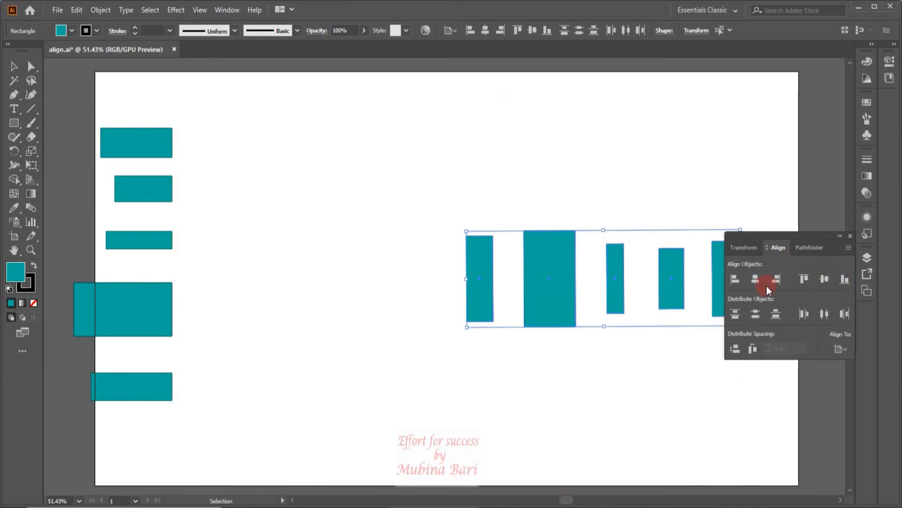
click(805, 279)
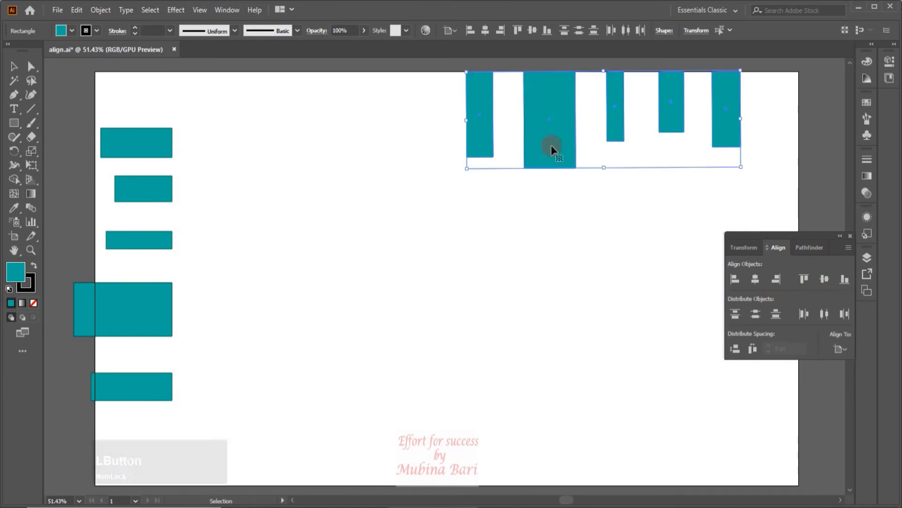
- Select the stacked rectangles and align them to the artboard's right edge
drag(107, 106, 247, 403)
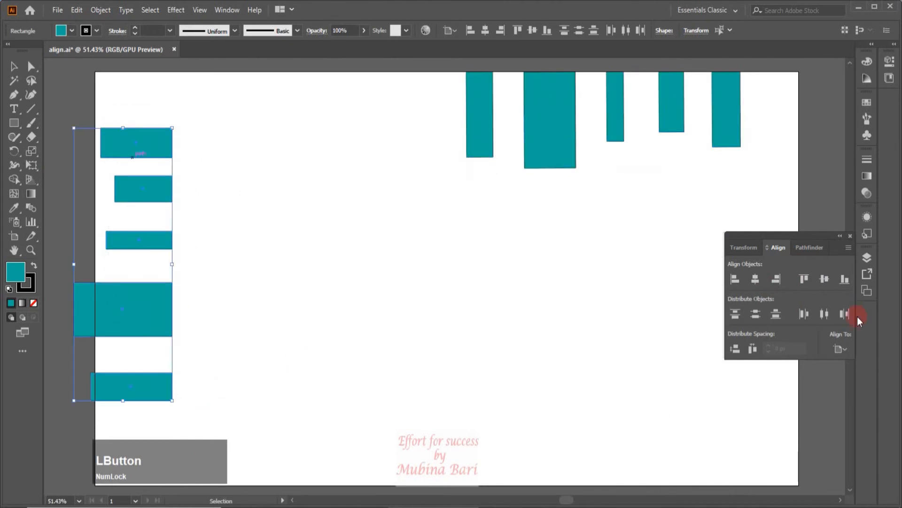
click(777, 277)
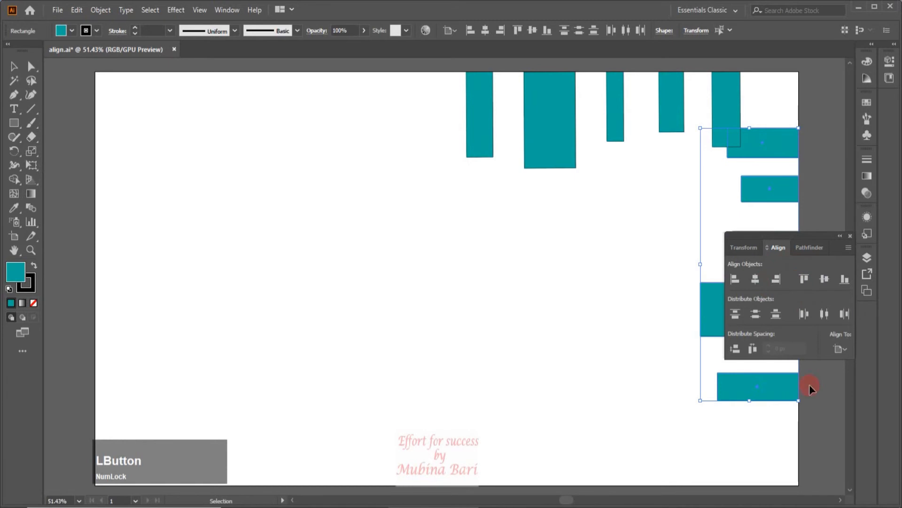
- Align the stacked rectangles to the artboard's horizontal centre, then to its left edge
click(752, 279)
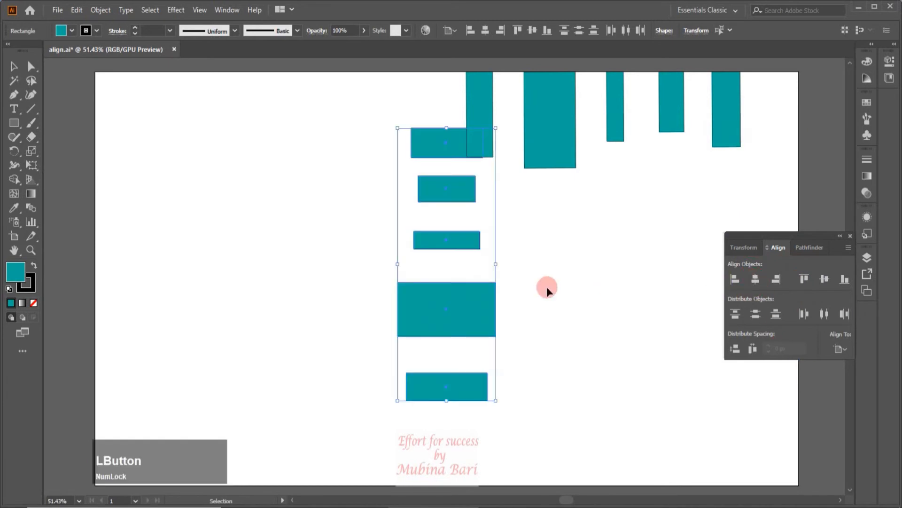
click(736, 280)
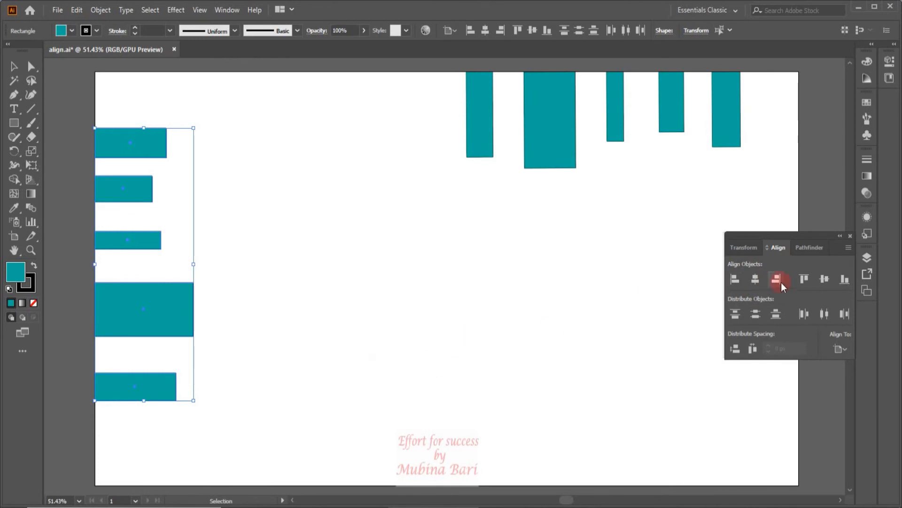
- Draw a large square and a smaller rectangle about 105 × 142 px beside it, filling the smaller one light cyan
click(45, 163)
click(14, 123)
drag(303, 241, 415, 346)
drag(480, 254, 519, 310)
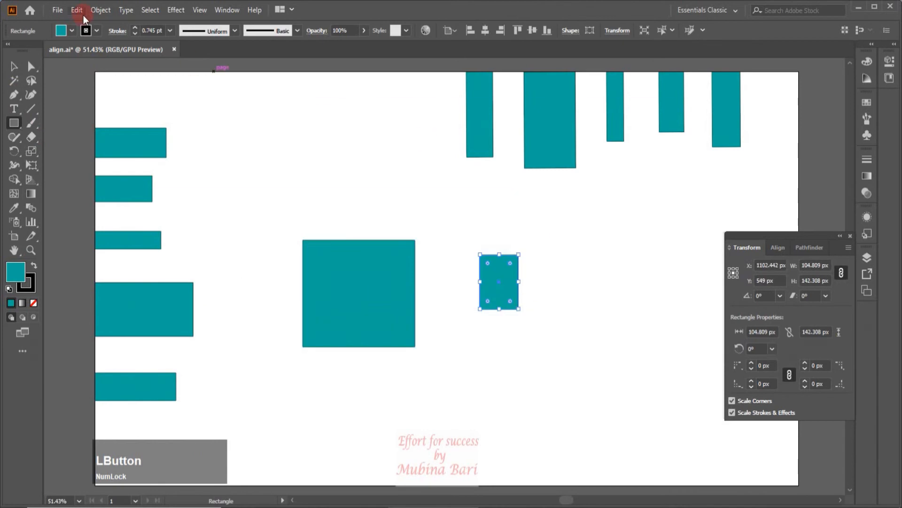
click(71, 31)
click(51, 50)
- Select both new shapes, make the large square the key object, centre the small rectangle on it both ways, then undo both alignments
click(18, 70)
drag(270, 228, 541, 362)
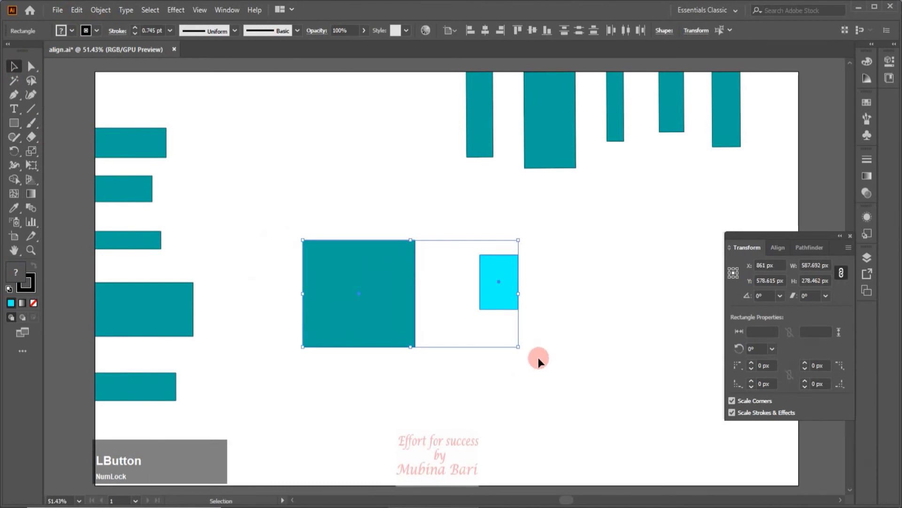
click(778, 247)
click(841, 349)
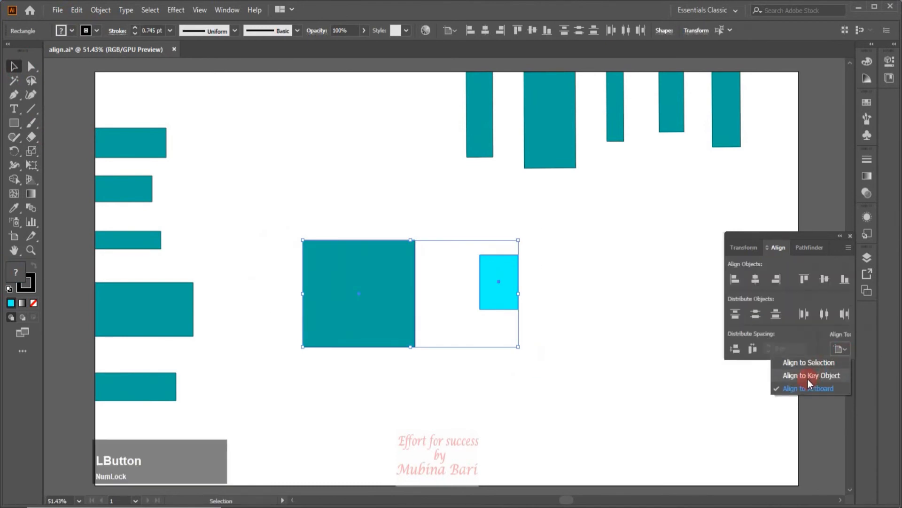
click(808, 377)
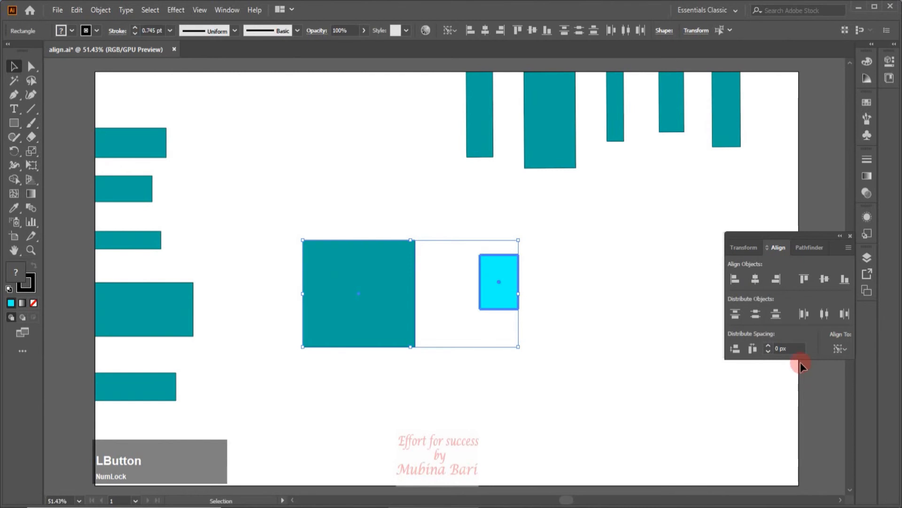
click(364, 328)
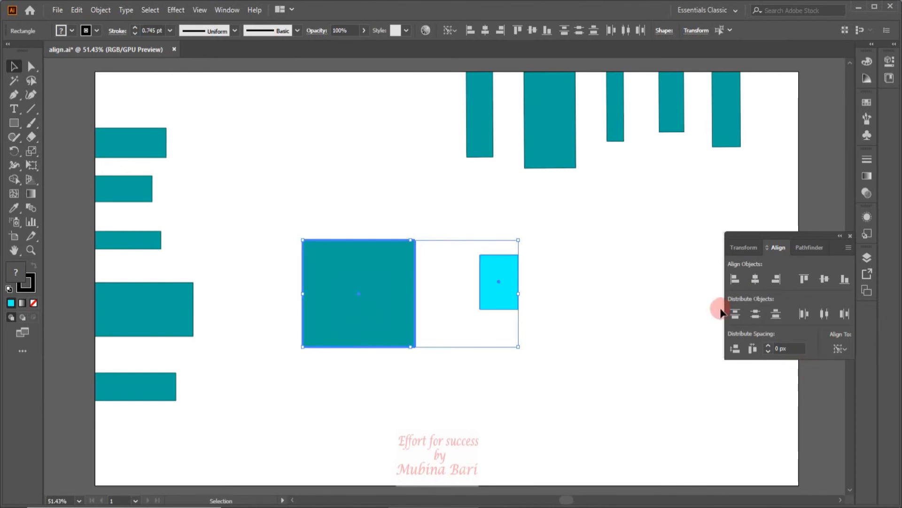
click(756, 279)
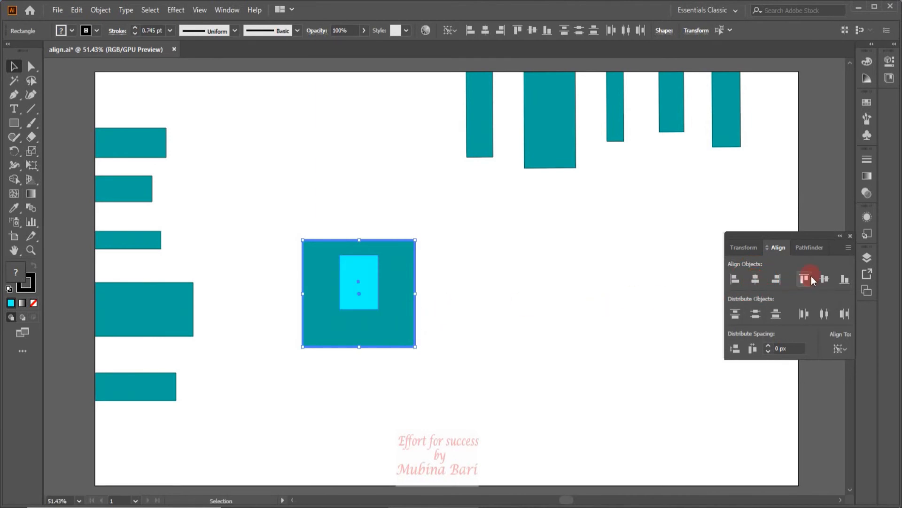
click(826, 279)
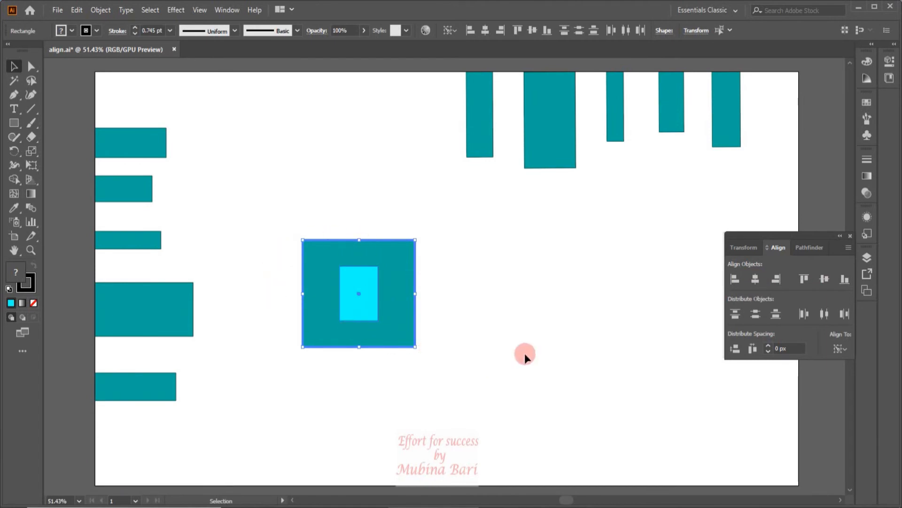
key(ctrl+z)
key(ctrl+z)
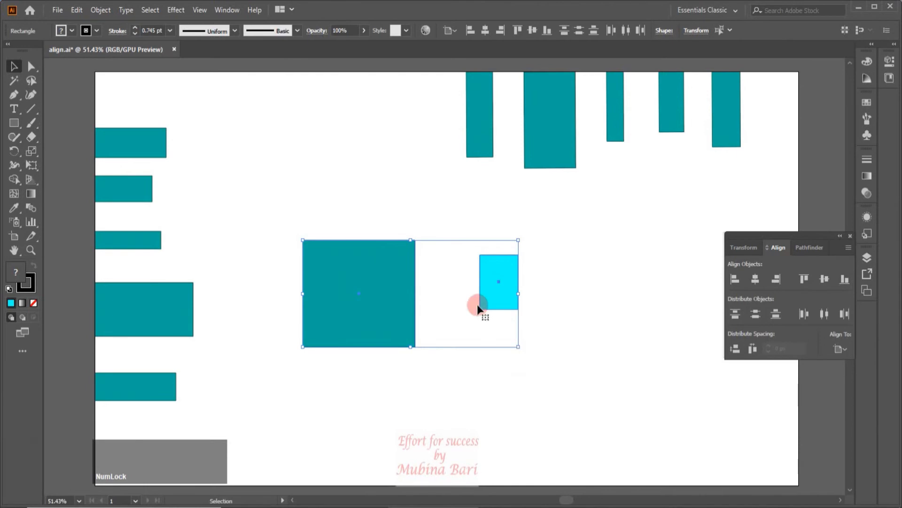
- Switch alignment to the selection and centre both shapes vertically, then try centring them horizontally and undo it
drag(849, 349, 825, 361)
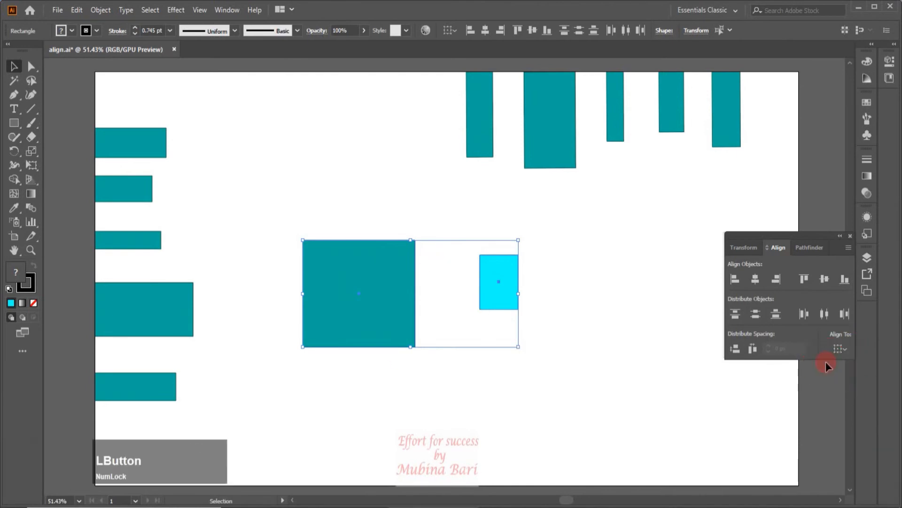
click(825, 279)
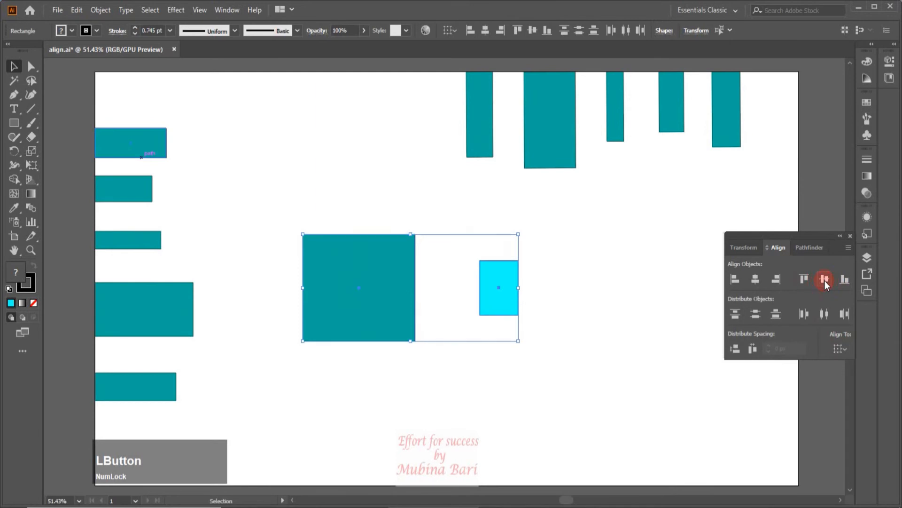
click(757, 281)
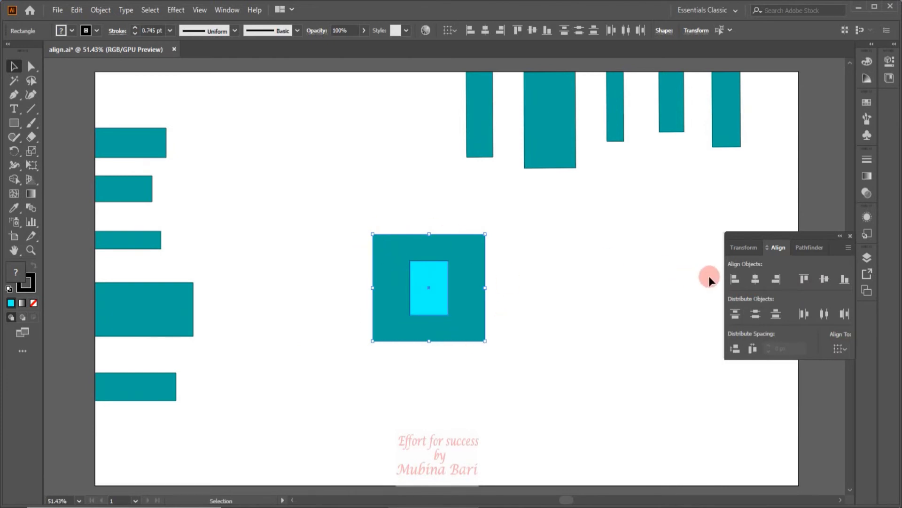
key(ctrl+z)
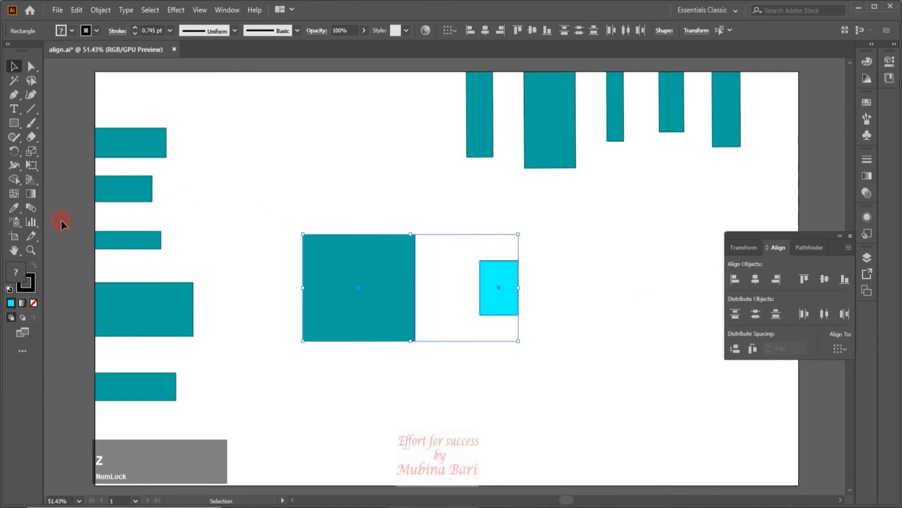
- Show the rulers and pull a vertical guide to the large square's left edge
click(200, 11)
mouse_move(329, 399)
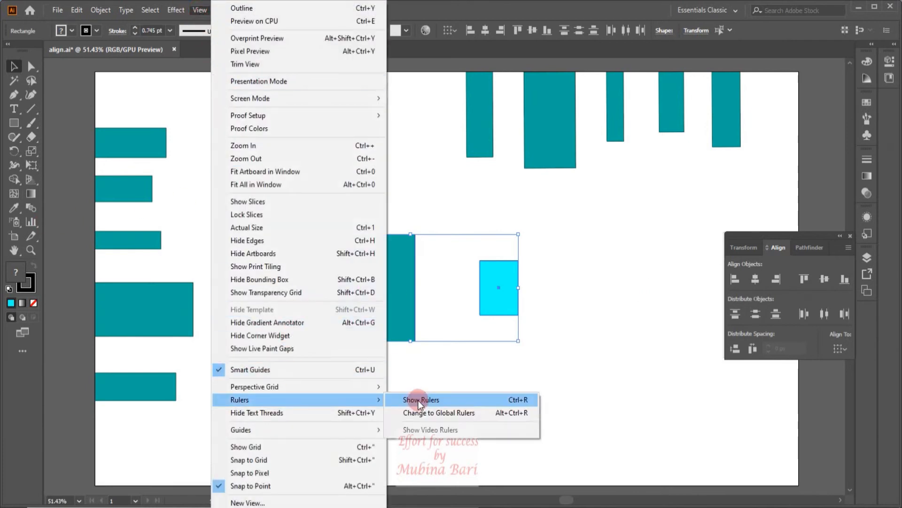
click(418, 399)
drag(51, 280, 302, 324)
- Select both shapes and centre them vertically and horizontally on the selection, then undo the horizontal centring
click(380, 350)
drag(338, 211, 585, 352)
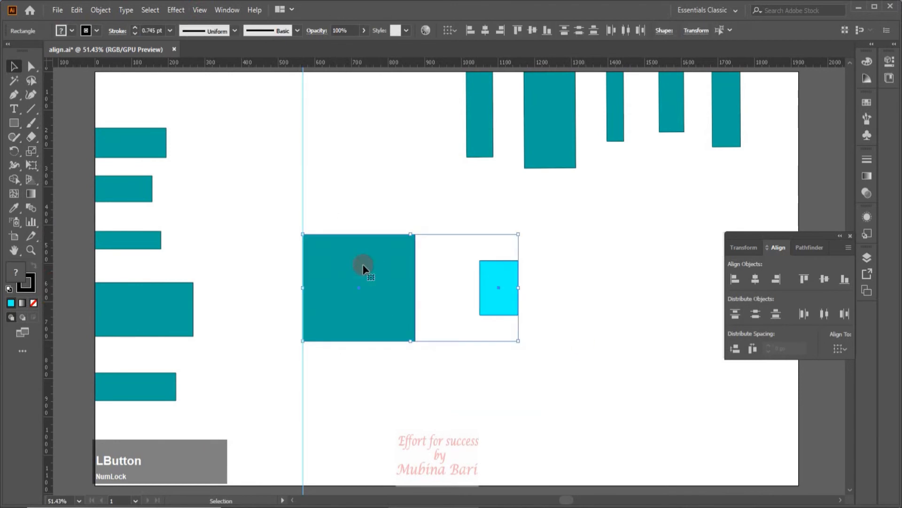
click(380, 325)
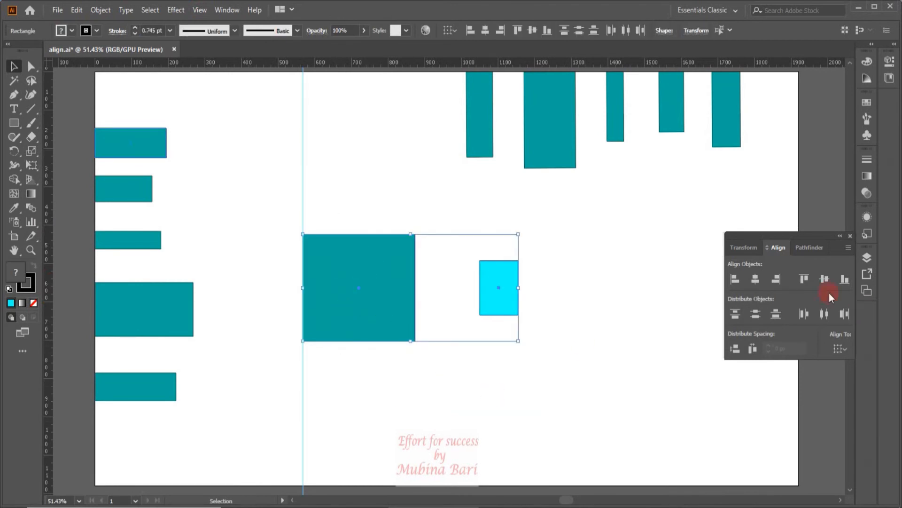
click(823, 281)
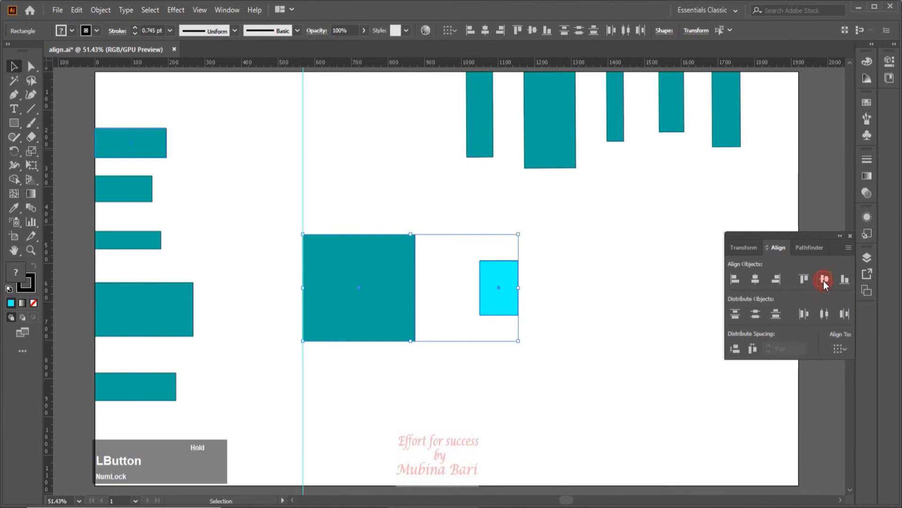
click(755, 279)
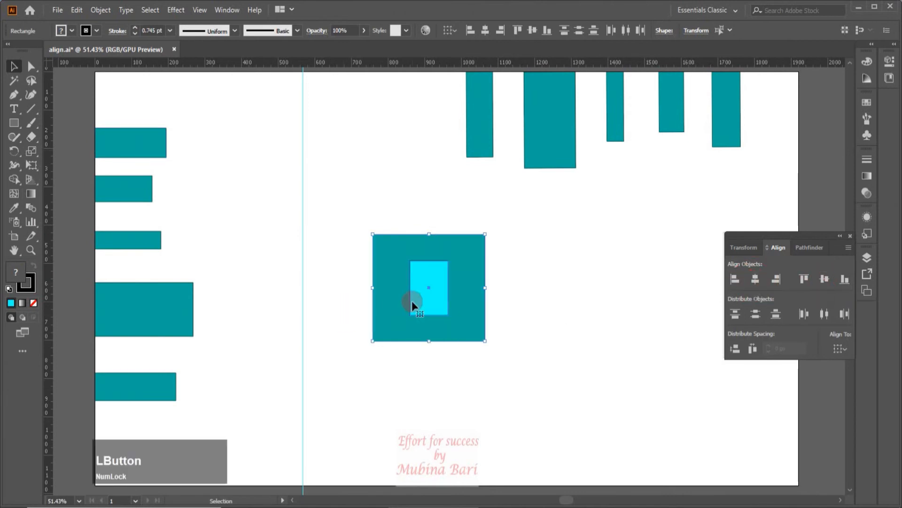
key(ctrl+z)
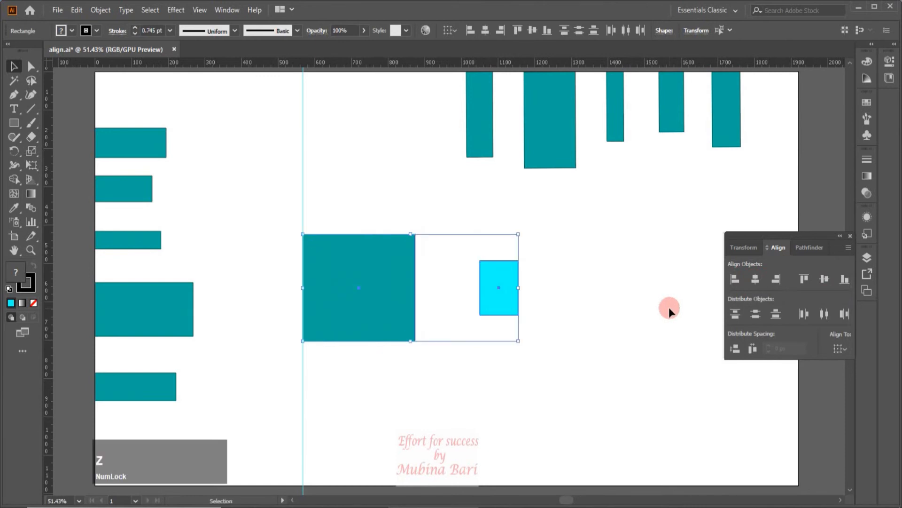
- Switch to key object alignment, make the large square the key, and centre the small rectangle horizontally on it
click(849, 350)
click(830, 376)
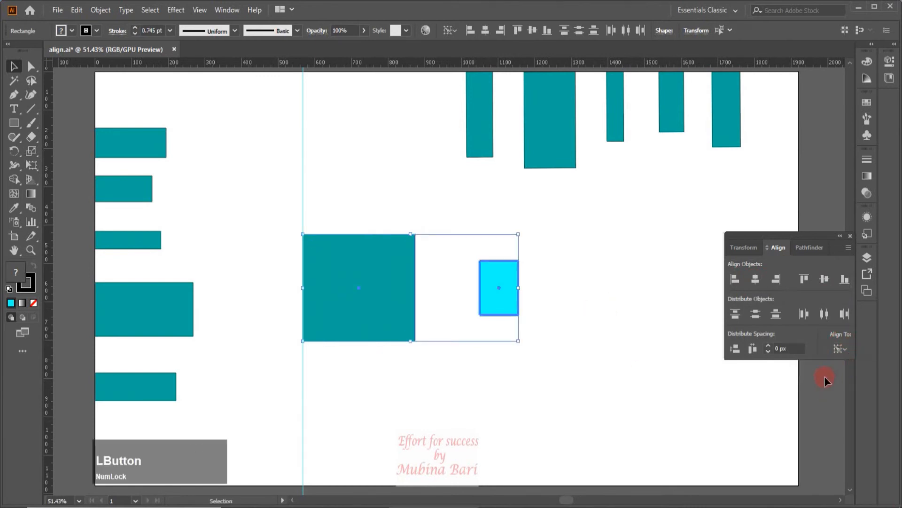
click(369, 318)
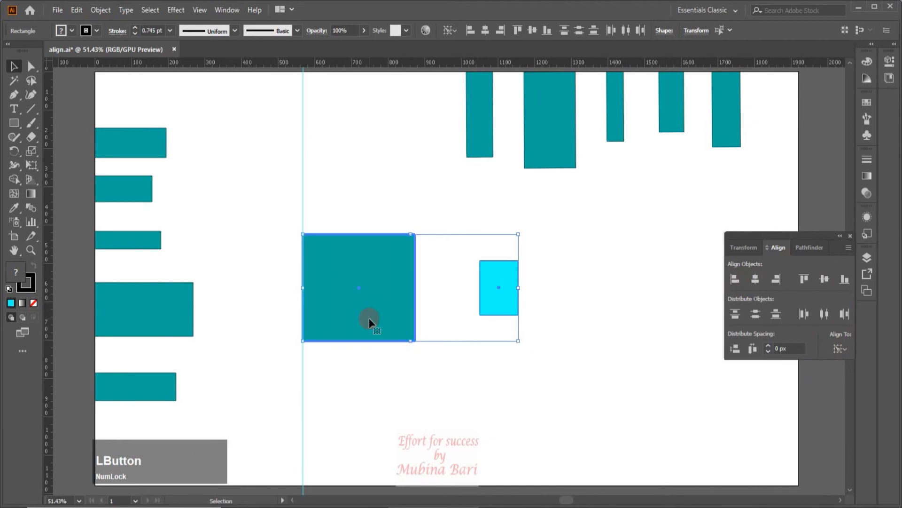
click(756, 279)
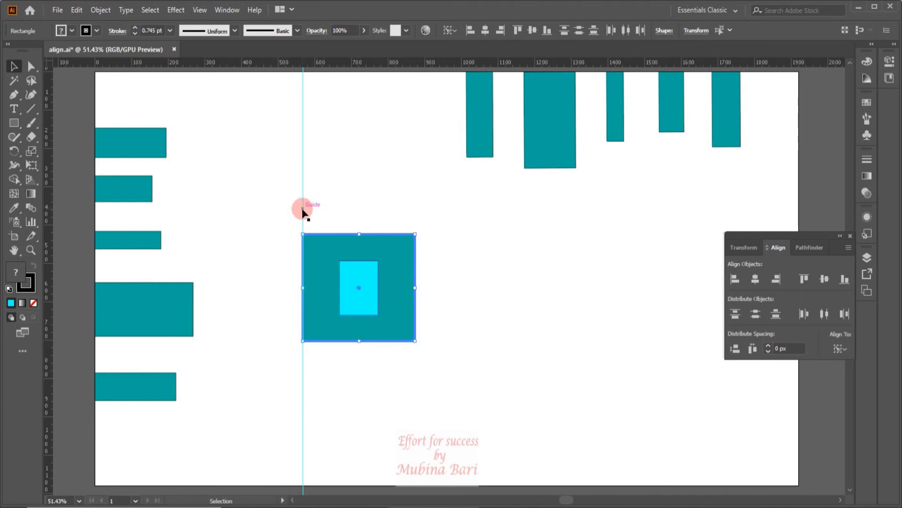
- Delete the guide and both the square and the small rectangle
click(302, 208)
key(Delete)
drag(276, 201, 440, 360)
key(Delete)
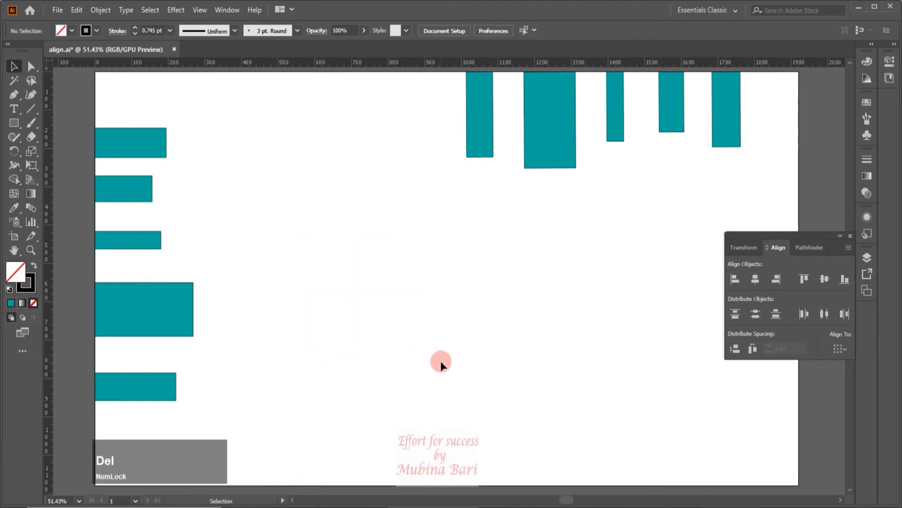
- Move the stacked rectangles to the right and switch the alignment target back to the selection
click(164, 151)
click(145, 87)
drag(145, 87, 212, 402)
drag(156, 238, 249, 238)
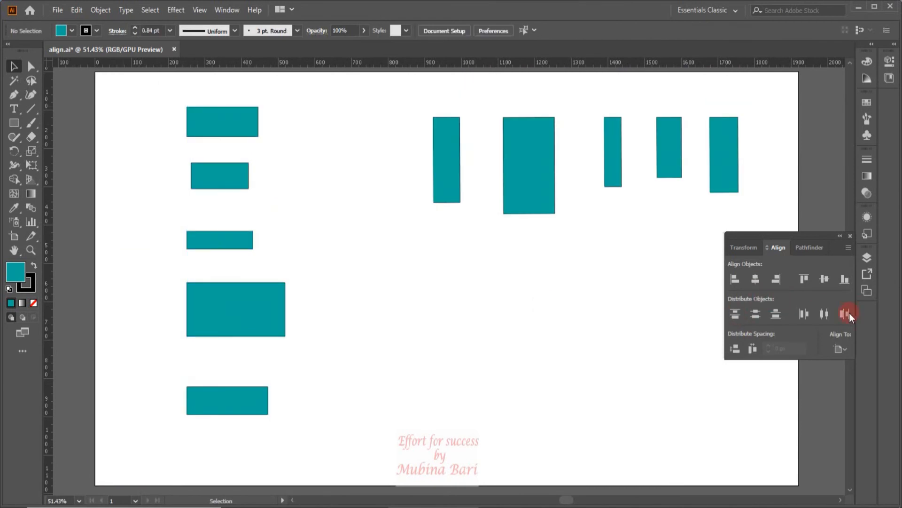
click(842, 349)
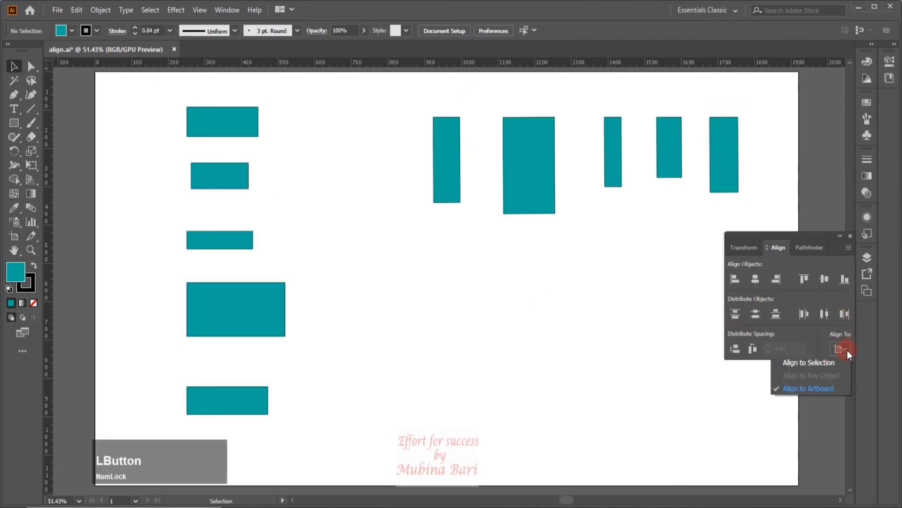
click(795, 363)
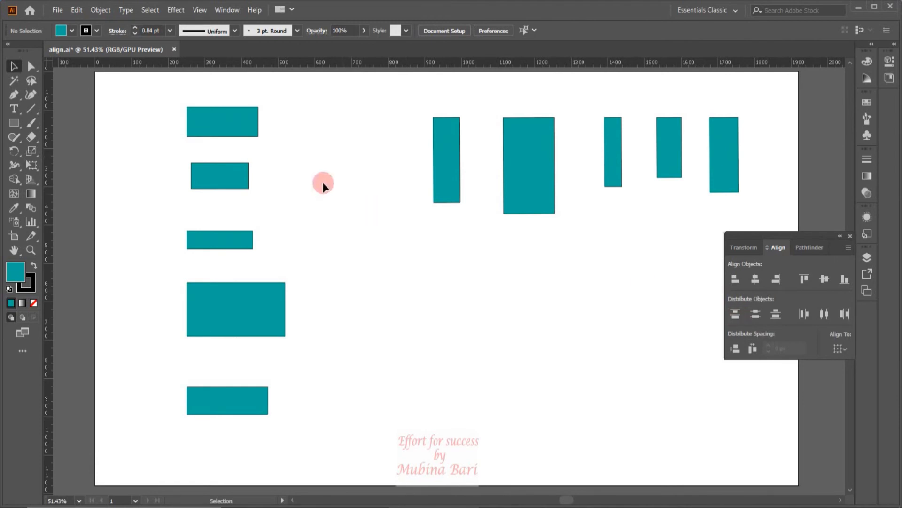
- Select the five stacked rectangles and distribute them vertically by their top edges
drag(162, 109, 323, 406)
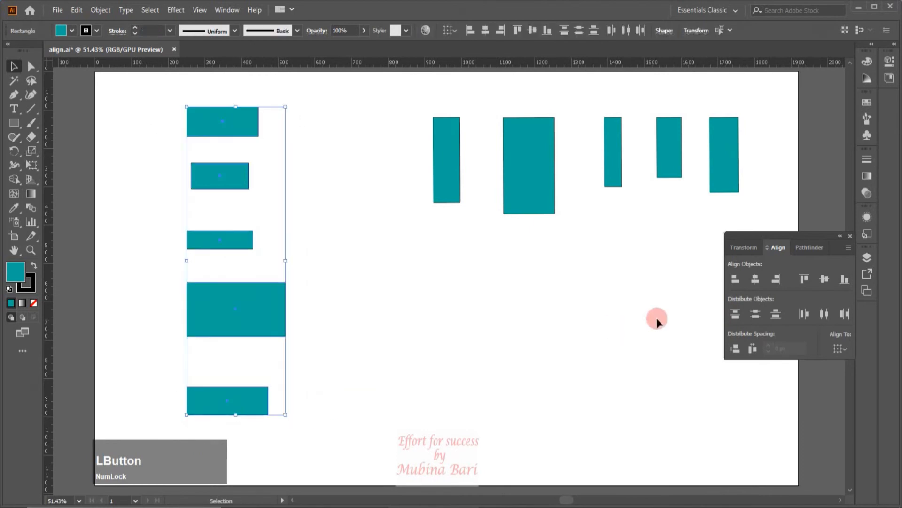
click(736, 313)
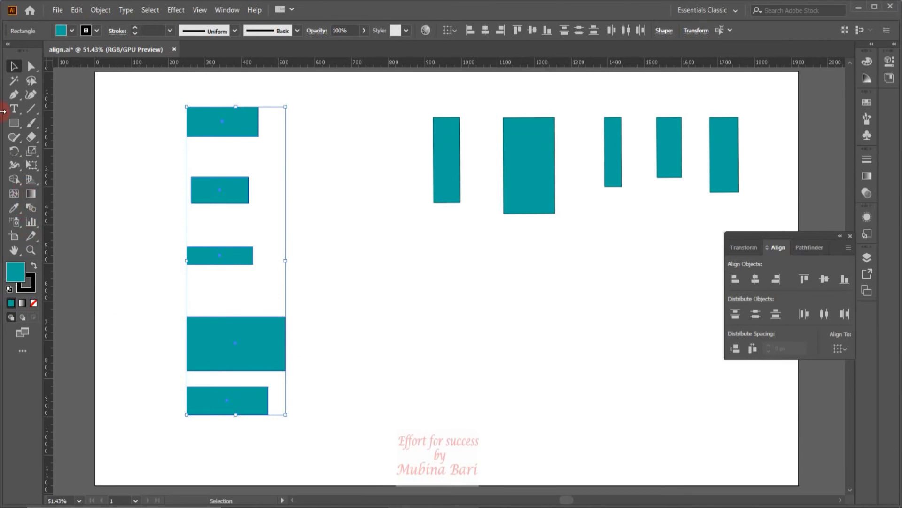
- Draw a vertical line with the Pen tool from the top rectangle down to the second rectangle
click(15, 95)
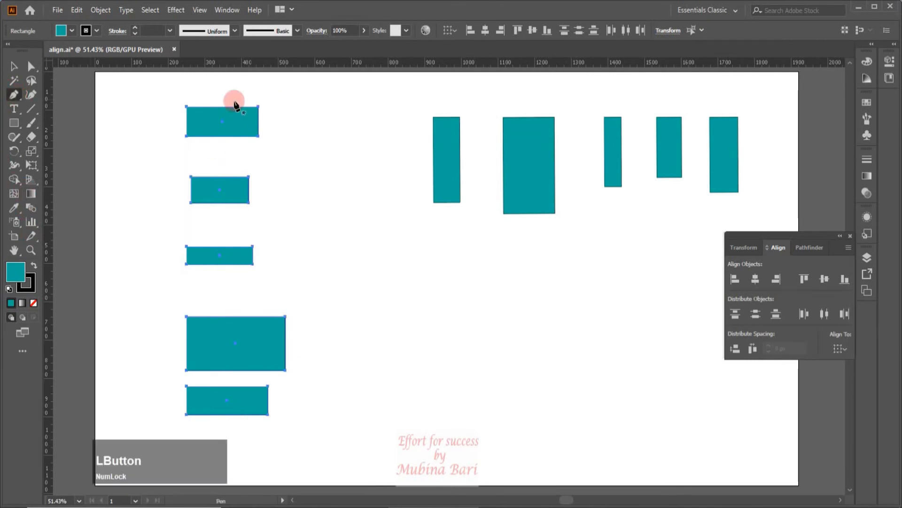
click(220, 108)
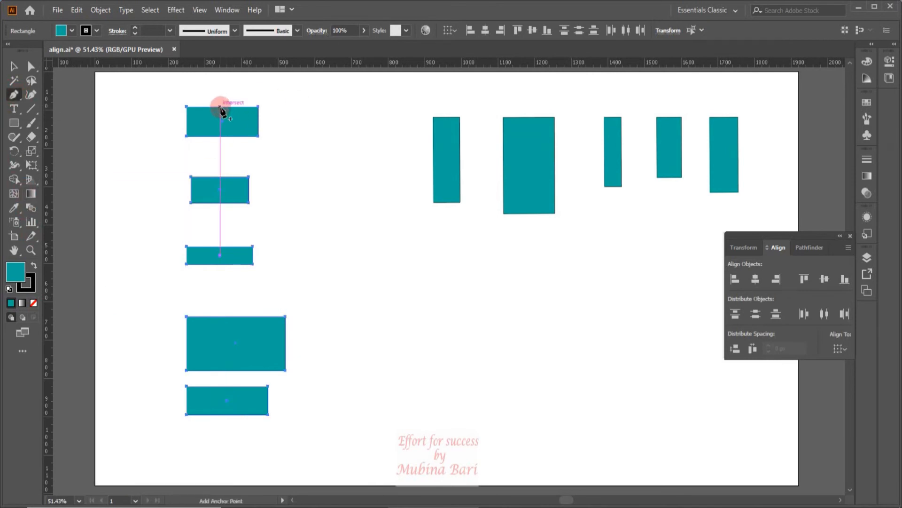
click(220, 177)
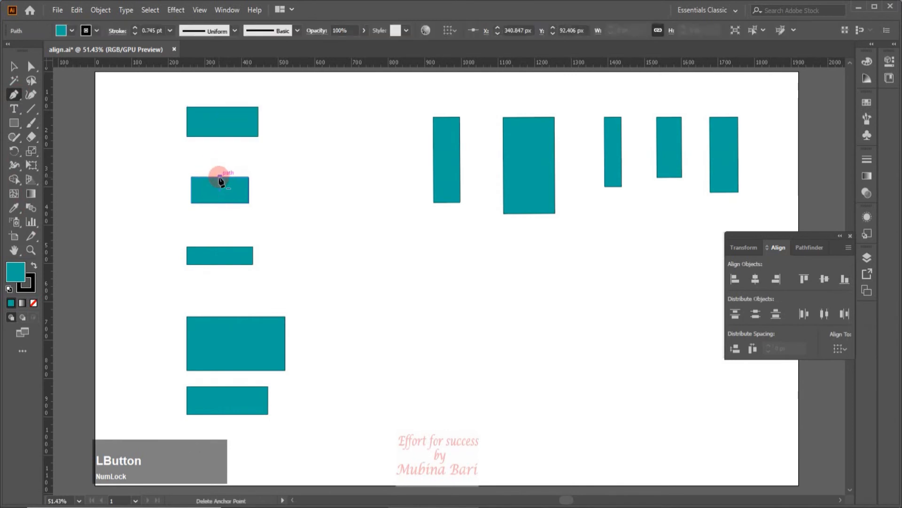
click(221, 107)
click(14, 69)
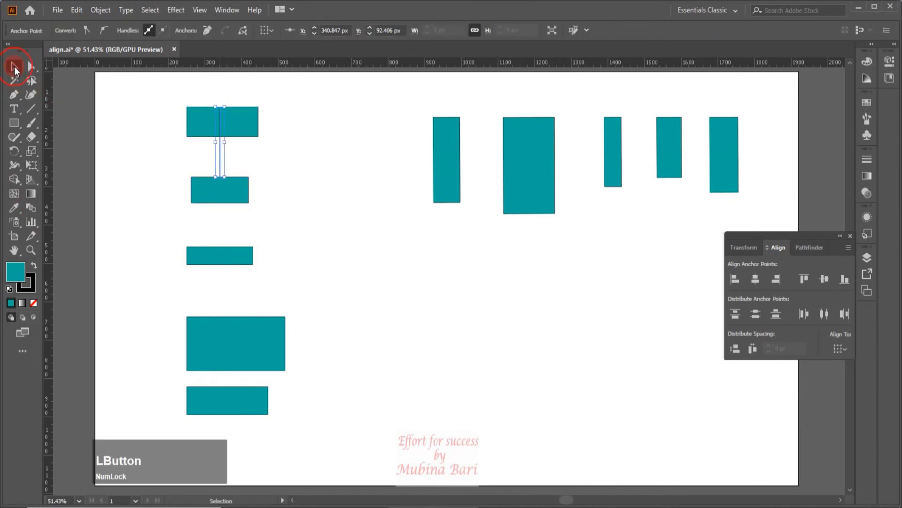
- Give the line a red stroke with a weight of 8 pt
click(97, 31)
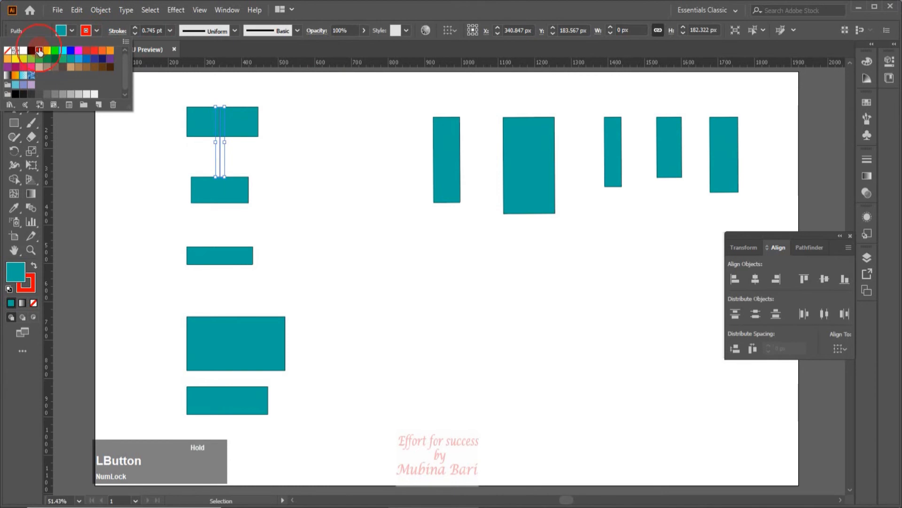
click(107, 154)
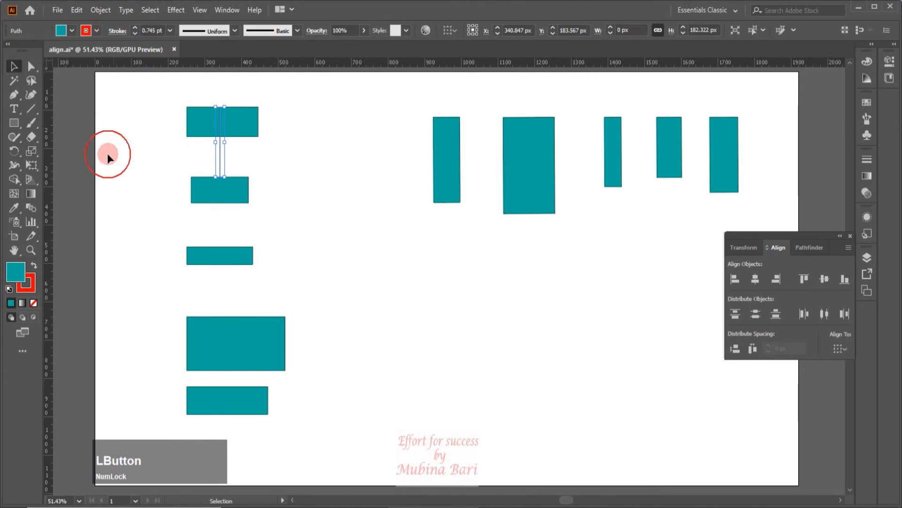
click(170, 30)
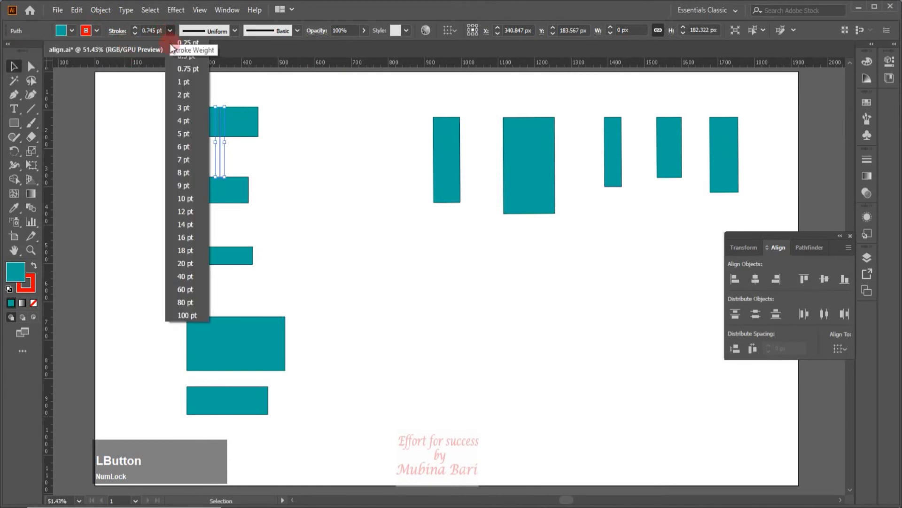
click(187, 173)
click(145, 129)
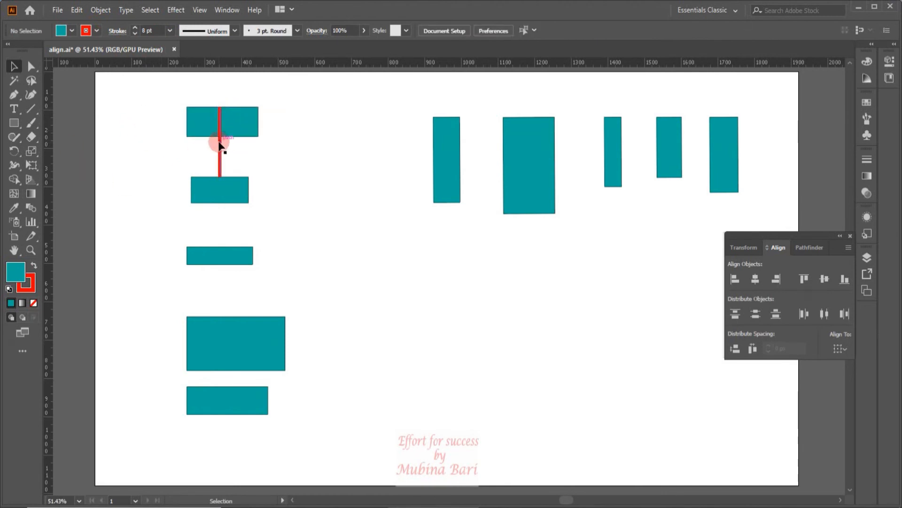
- Move the red line down through each gap between the stacked rectangles to compare the spacing
drag(220, 147, 219, 213)
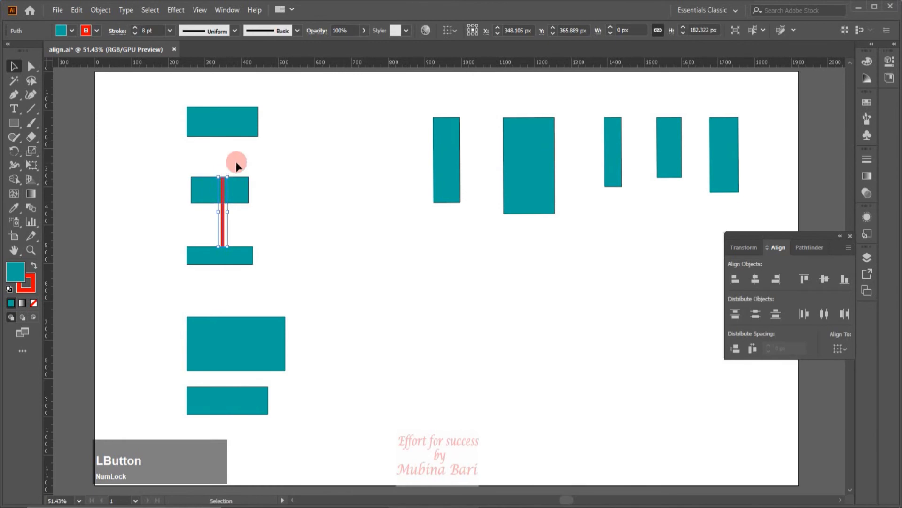
click(270, 162)
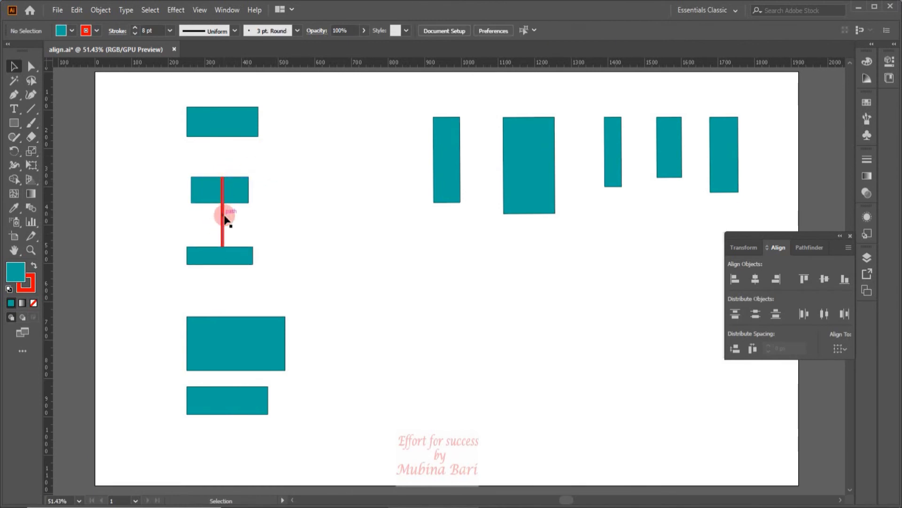
drag(222, 219, 225, 290)
click(278, 258)
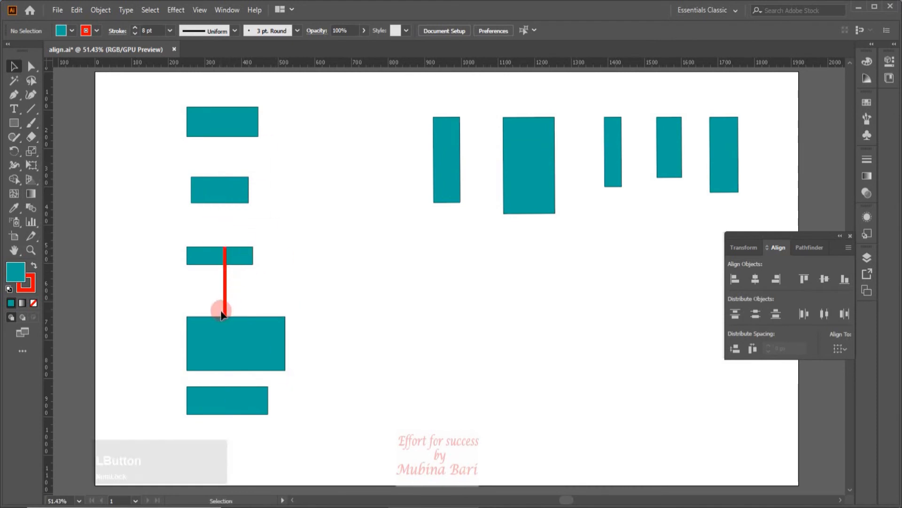
drag(226, 289, 224, 350)
click(247, 347)
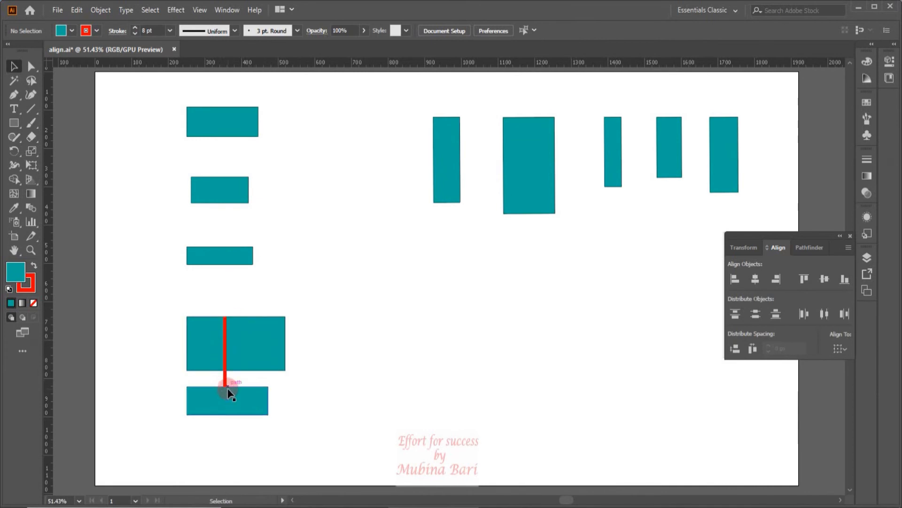
- Select the red line and delete it
key(Delete)
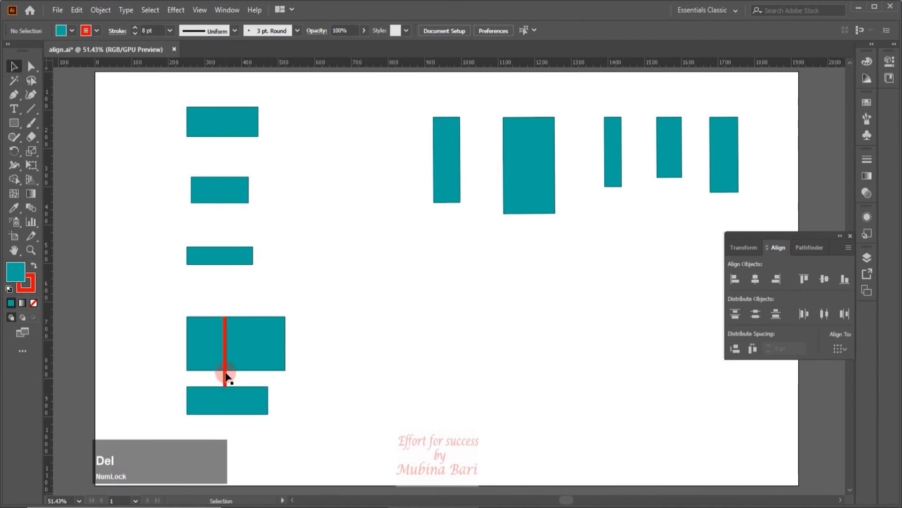
click(225, 373)
key(Delete)
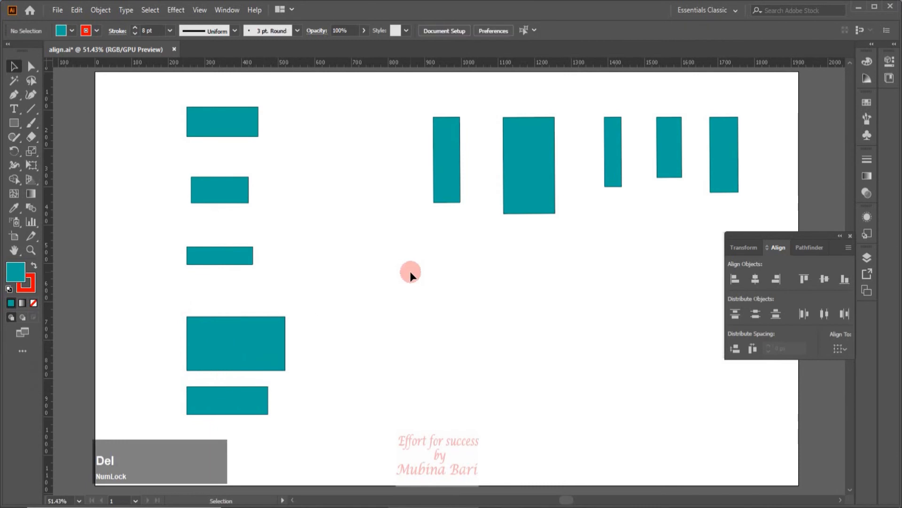
- Select the stacked rectangles, centre them horizontally and distribute them vertically by their centres
drag(192, 100, 310, 426)
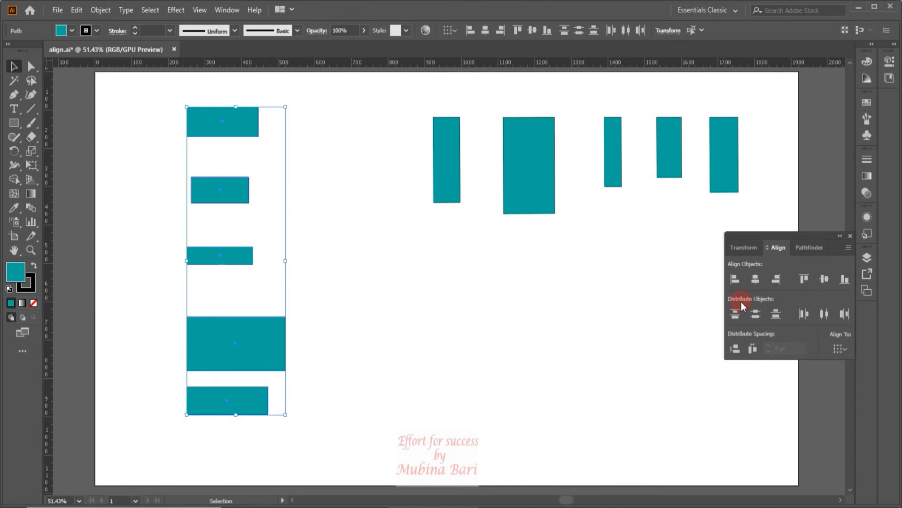
click(760, 282)
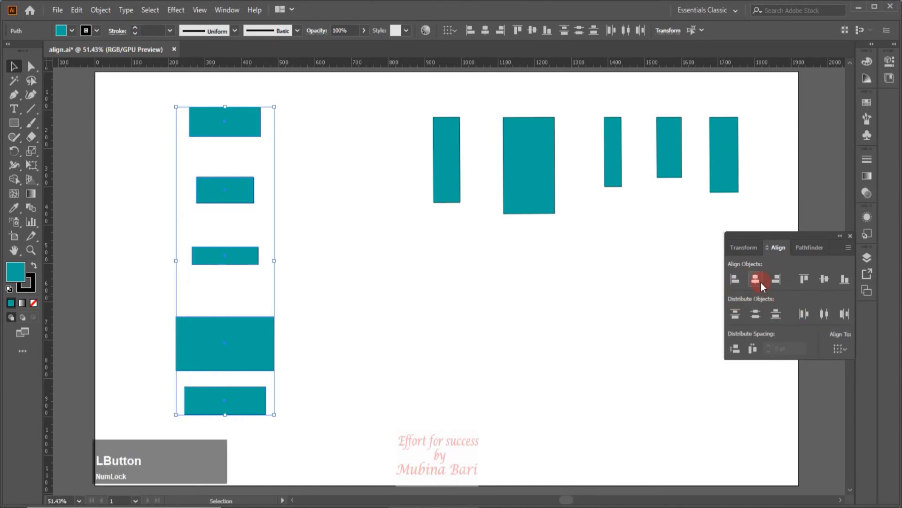
click(760, 314)
- Distribute the stacked rectangles vertically by their bottom edges
click(225, 397)
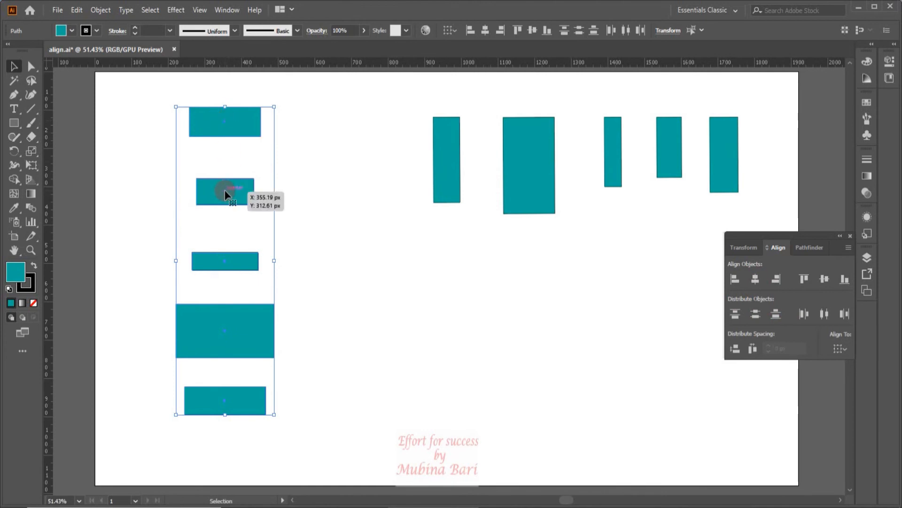
click(227, 266)
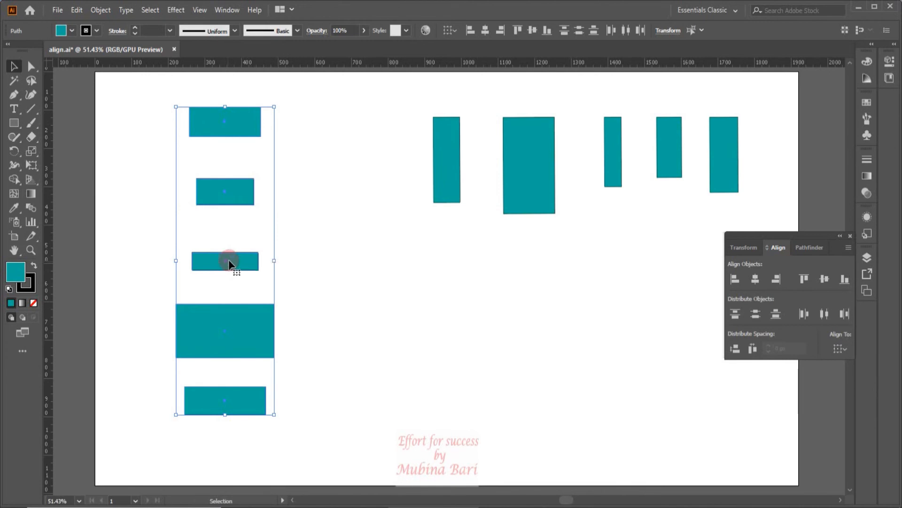
click(775, 315)
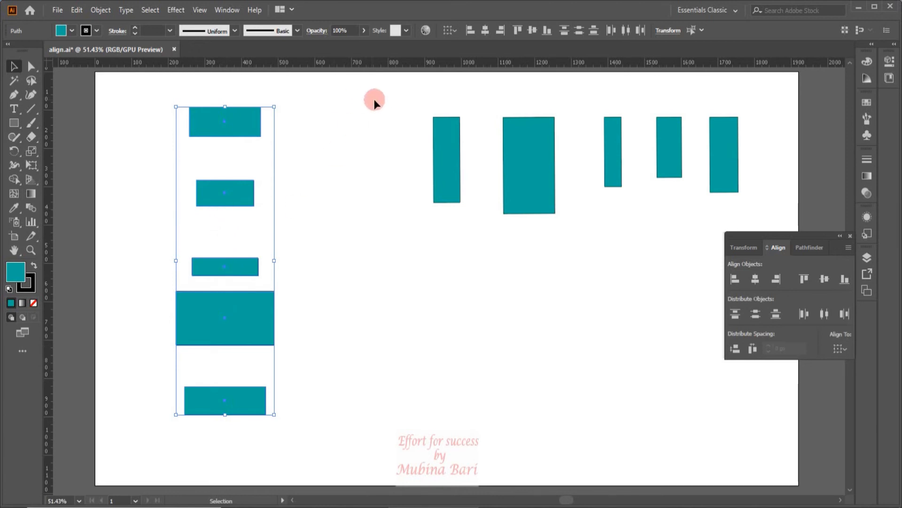
- Select the row of five rectangles and distribute them horizontally by left edges, then by right edges
drag(423, 101, 775, 217)
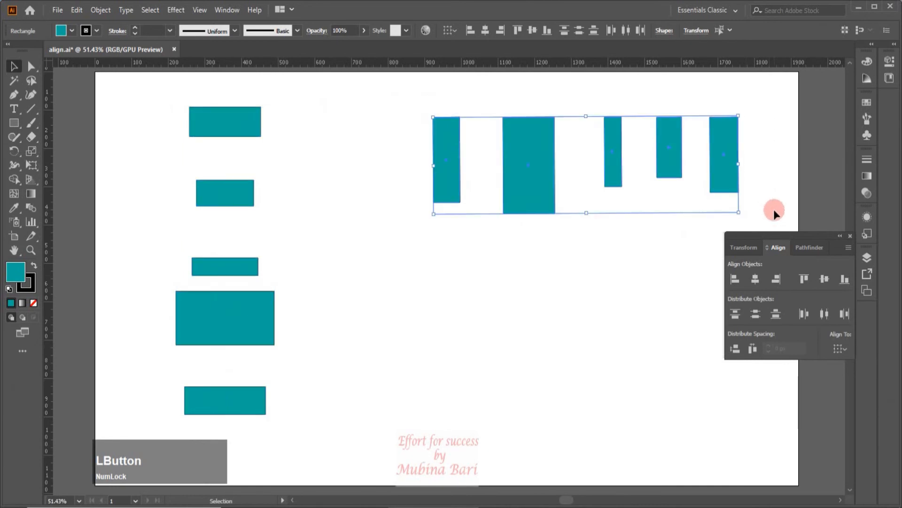
click(799, 314)
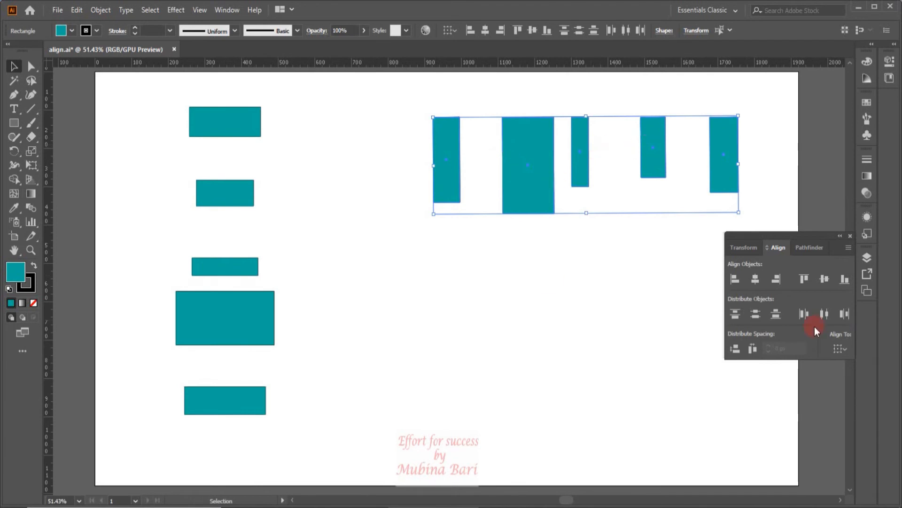
click(848, 316)
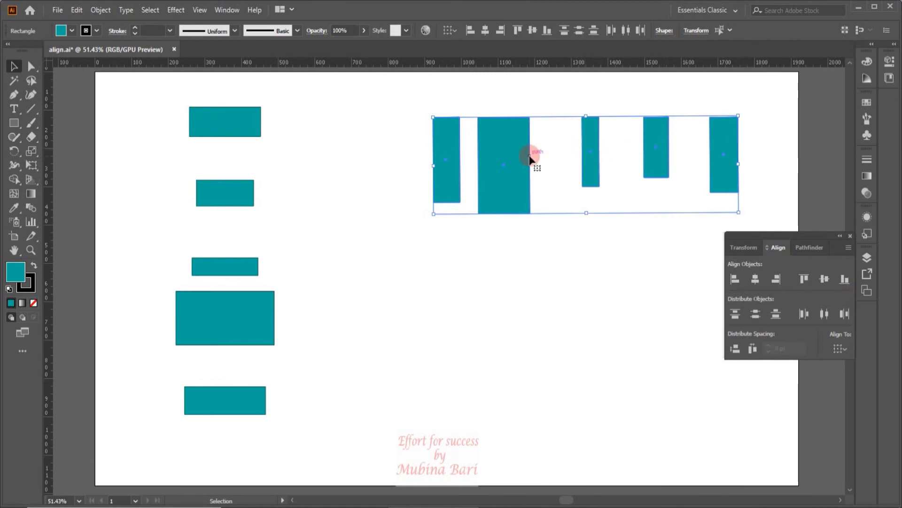
- Centre the row of rectangles vertically and switch the alignment target to the artboard
click(824, 279)
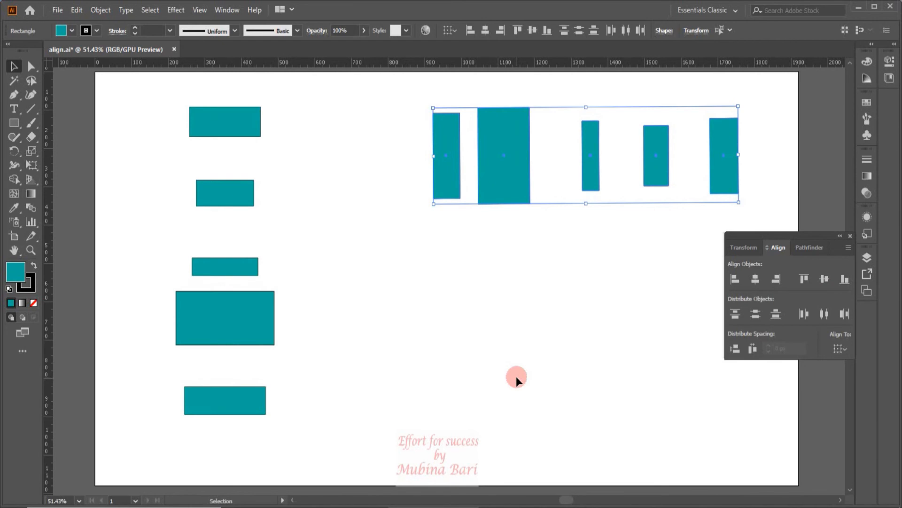
click(841, 348)
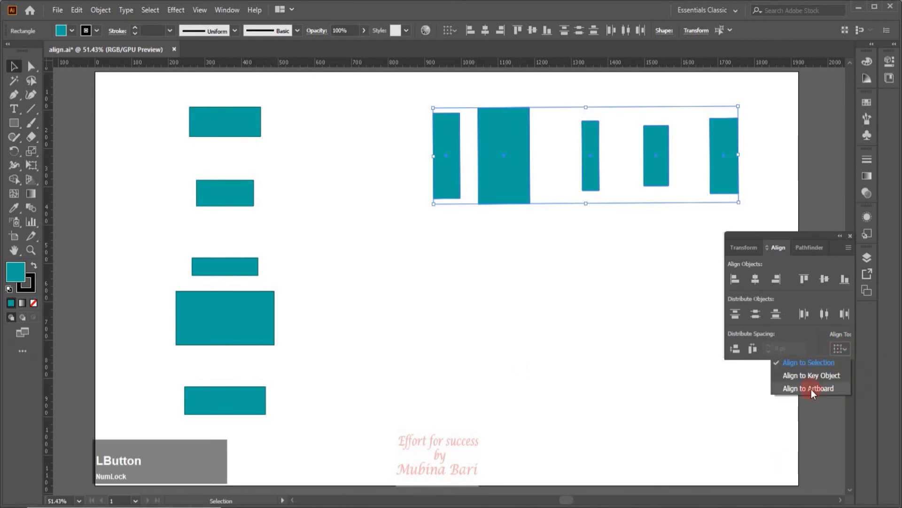
click(810, 389)
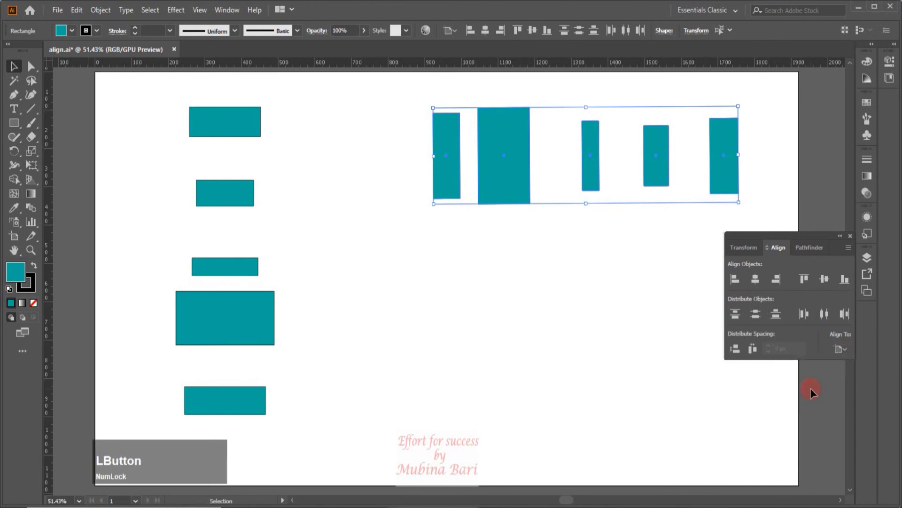
- Distribute the row of rectangles horizontally across the artboard, then undo it
click(850, 317)
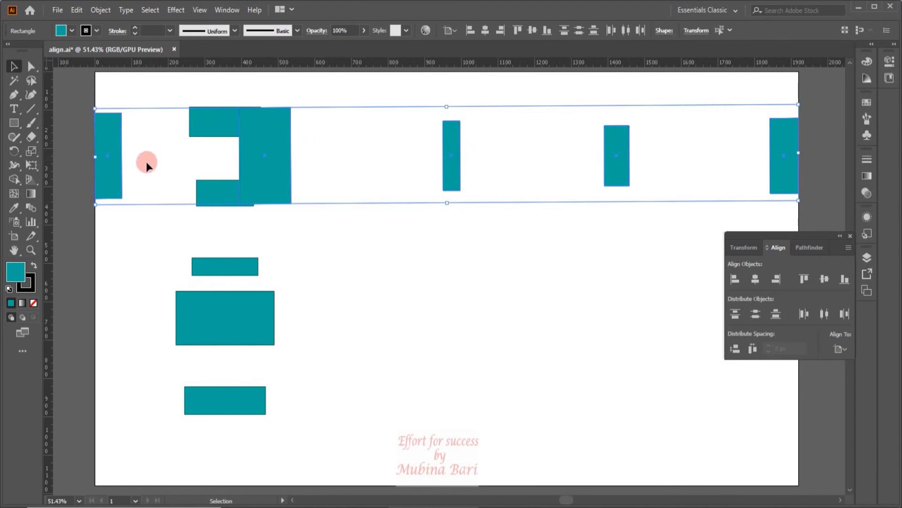
key(ctrl+z)
key(ctrl+z)
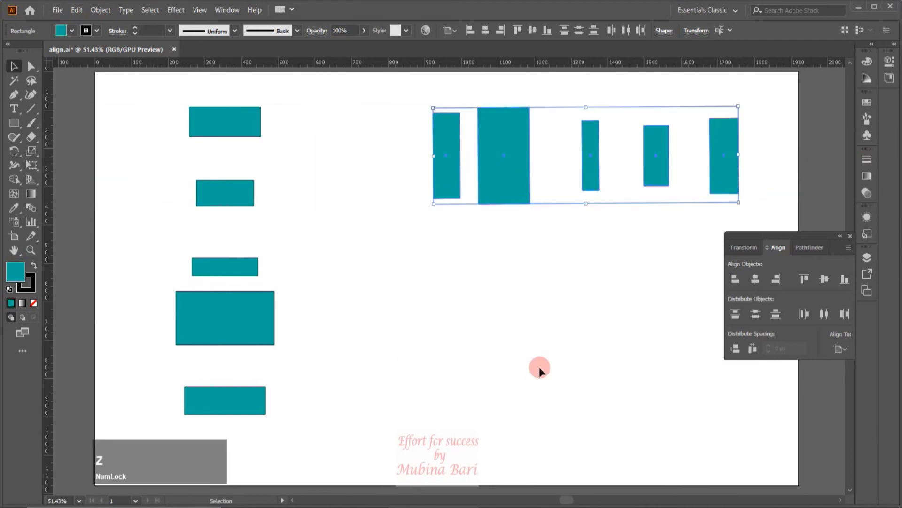
- Select the stacked rectangles, distribute them vertically across the artboard by centres, then undo it
drag(152, 94, 310, 422)
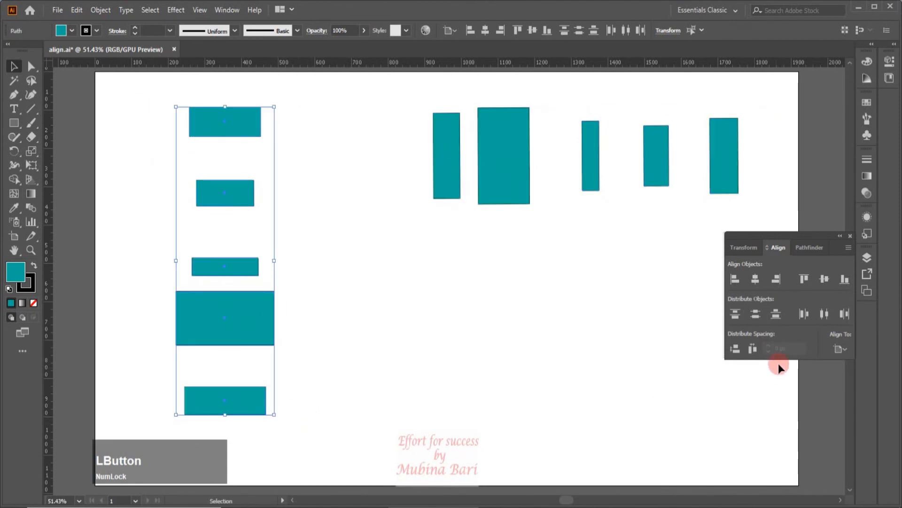
click(842, 351)
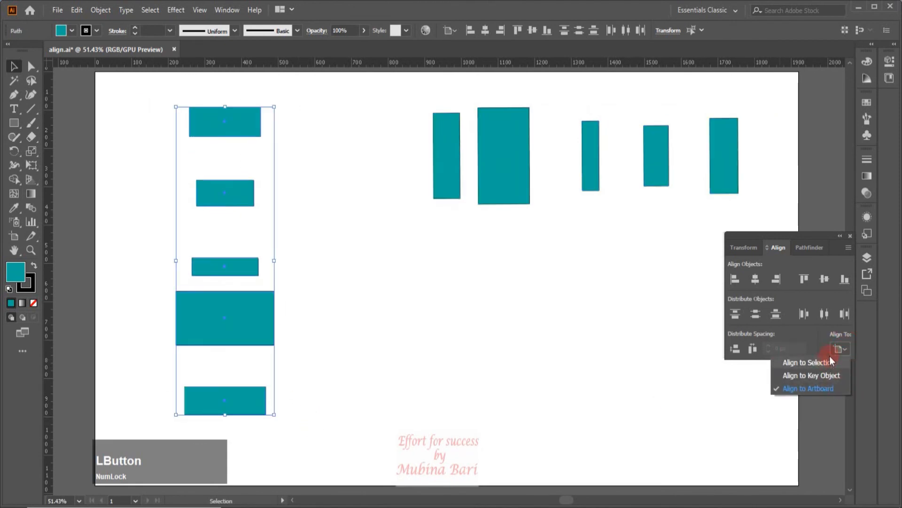
click(846, 347)
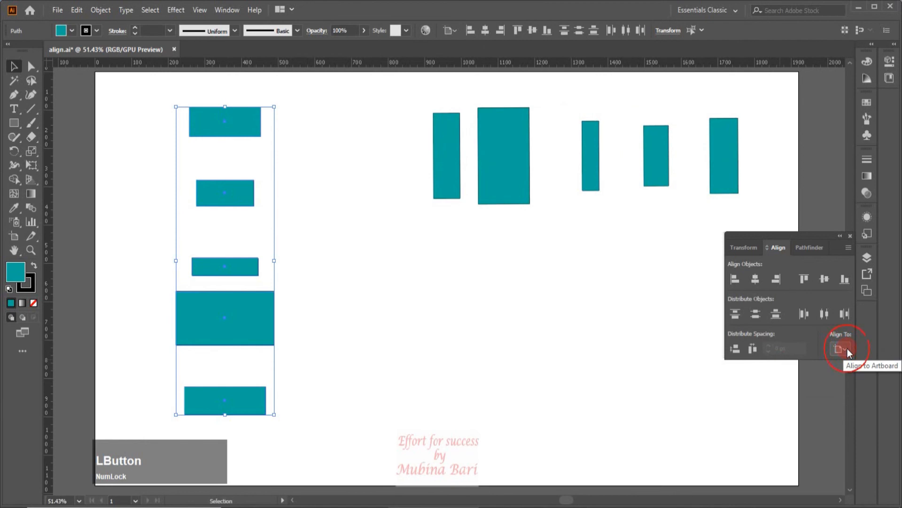
click(760, 319)
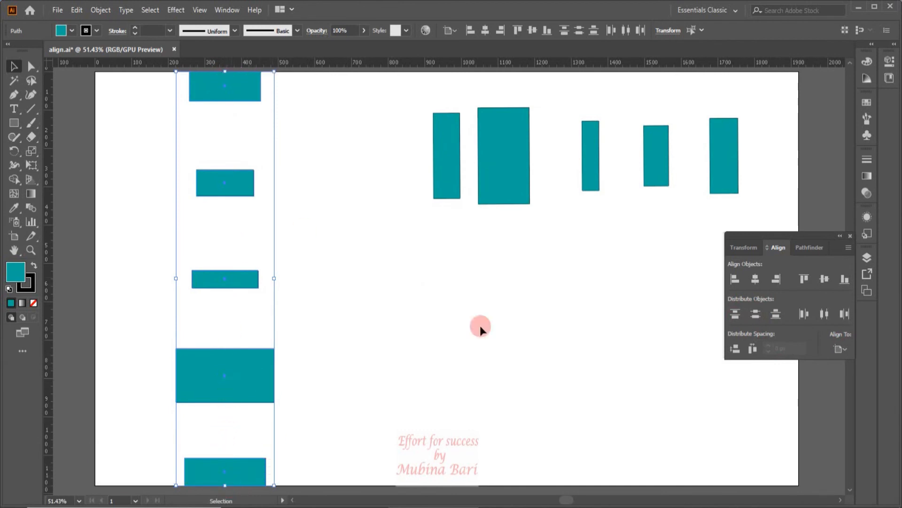
key(ctrl+z)
- Undo the artboard distribution, reselect the stacked rectangles and distribute their vertical spacing evenly relative to the selection
key(v)
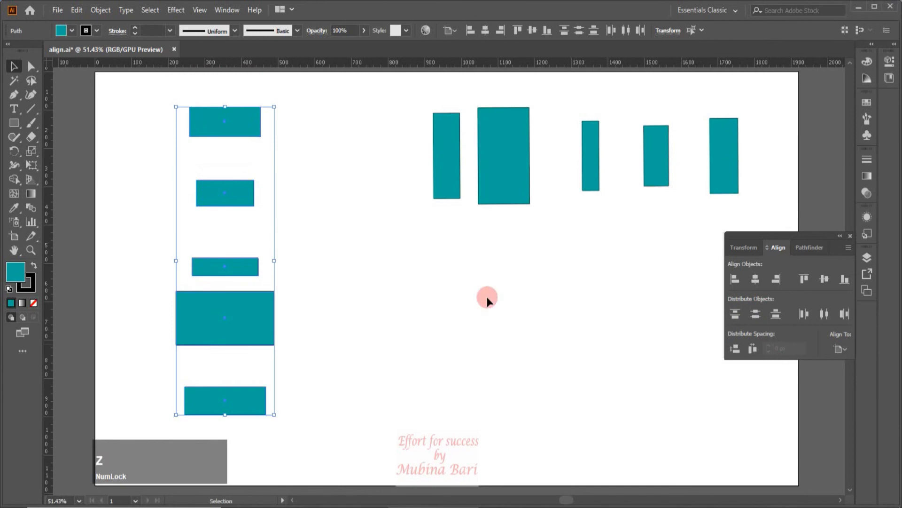
drag(171, 99, 302, 410)
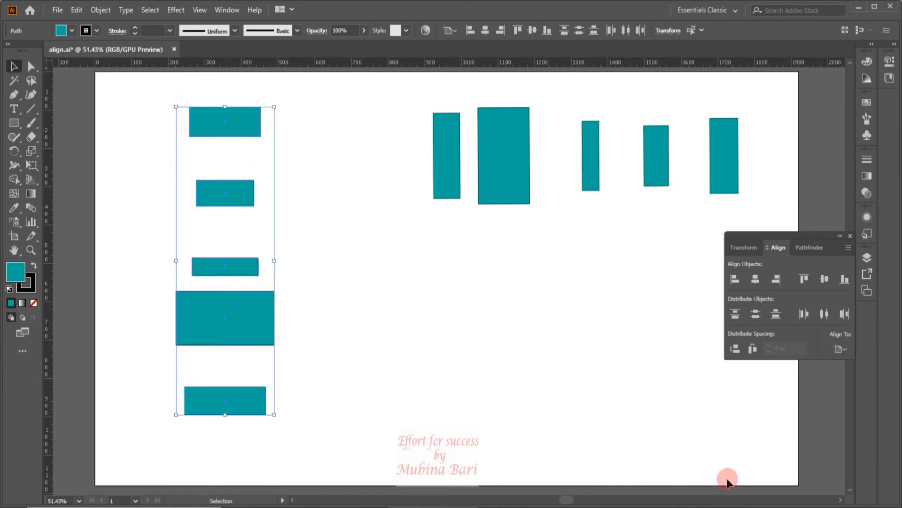
click(752, 348)
click(843, 351)
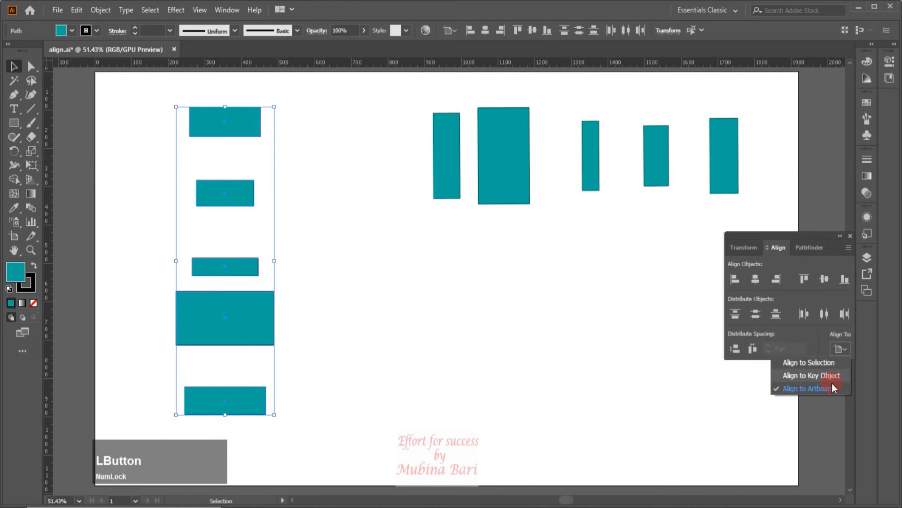
click(814, 362)
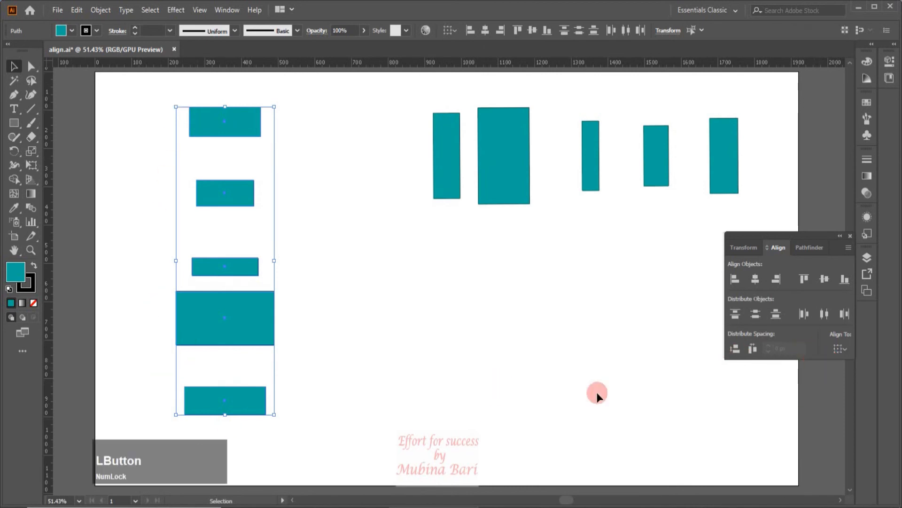
click(734, 349)
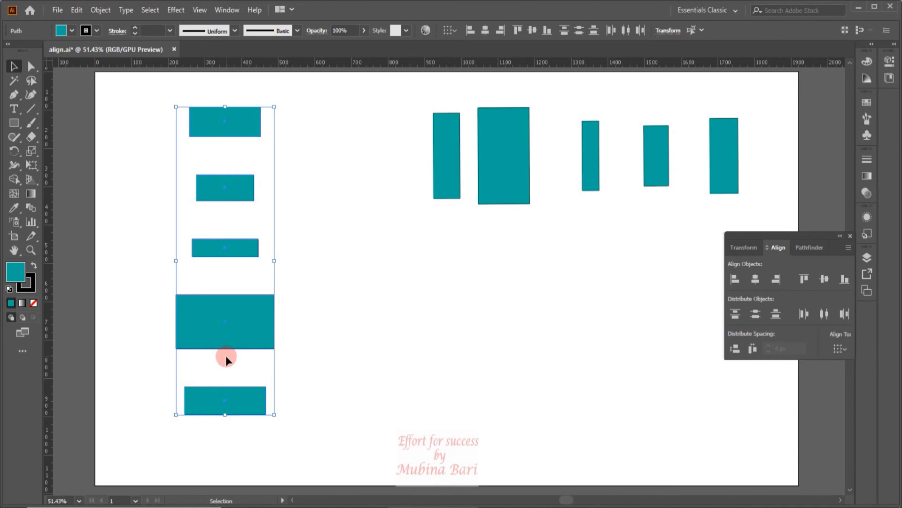
- Distribute the stacked rectangles' vertical spacing across the artboard, then undo twice
click(844, 352)
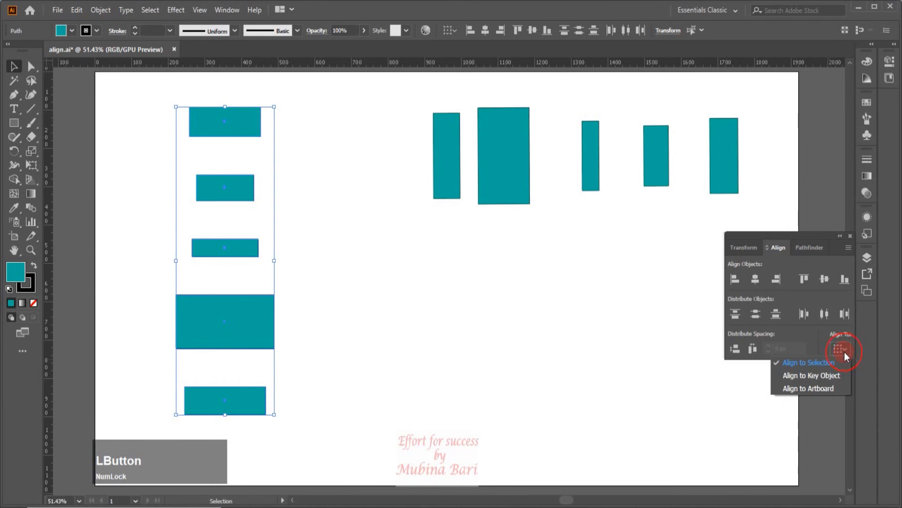
click(808, 388)
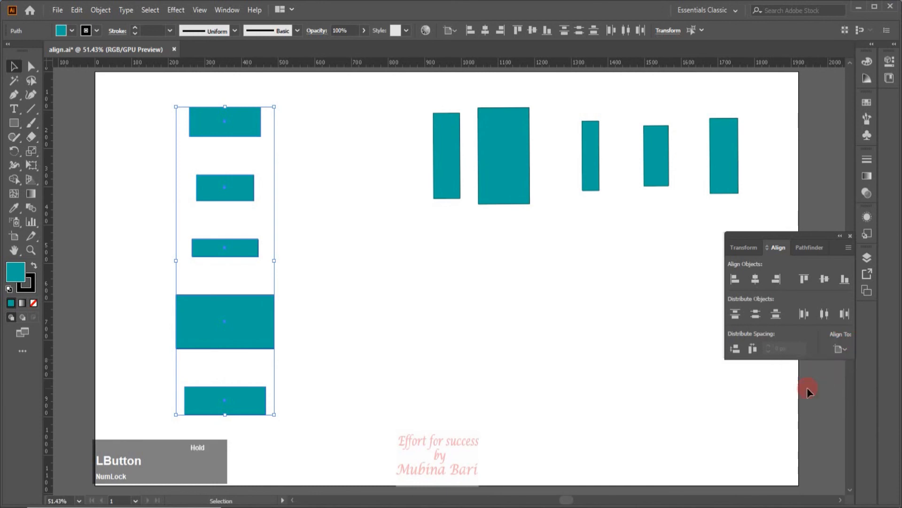
click(736, 348)
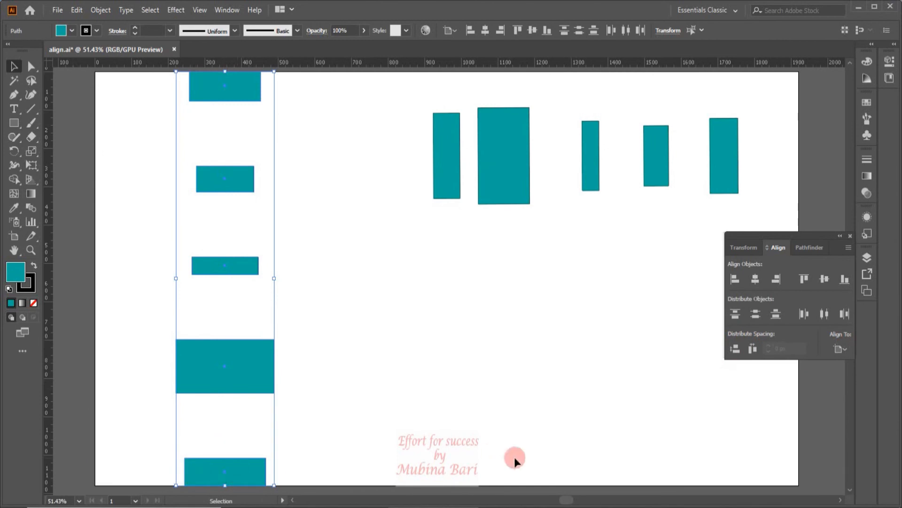
key(ctrl+z)
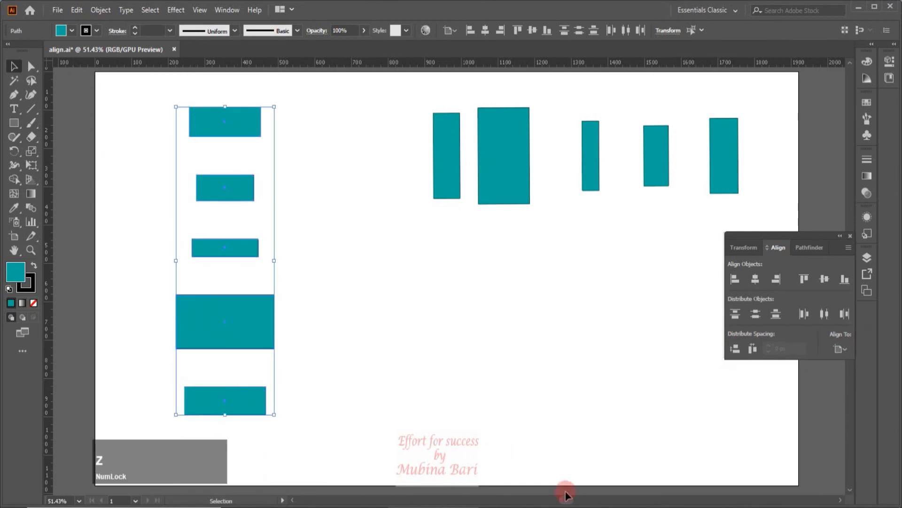
key(ctrl+z)
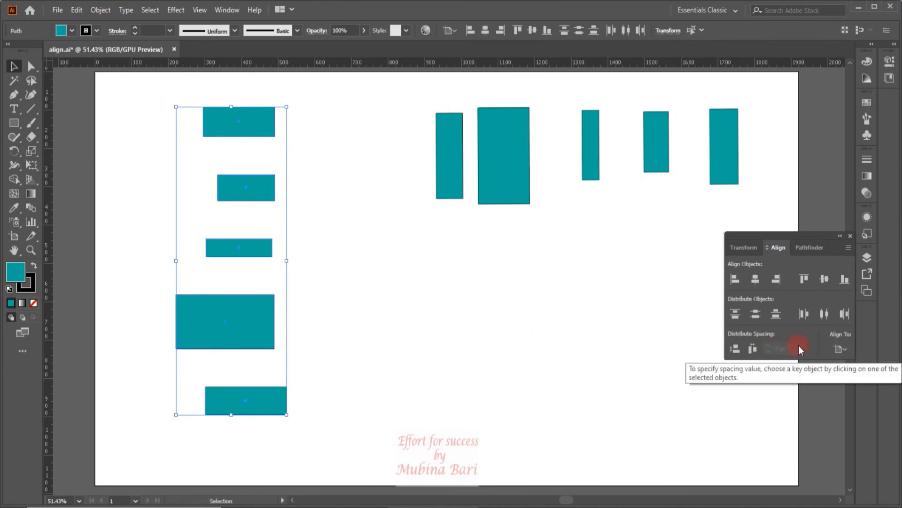
- Distribute the stack with 0 px vertical spacing aligned to the bottom rectangle as key object, then undo it
click(844, 351)
click(825, 376)
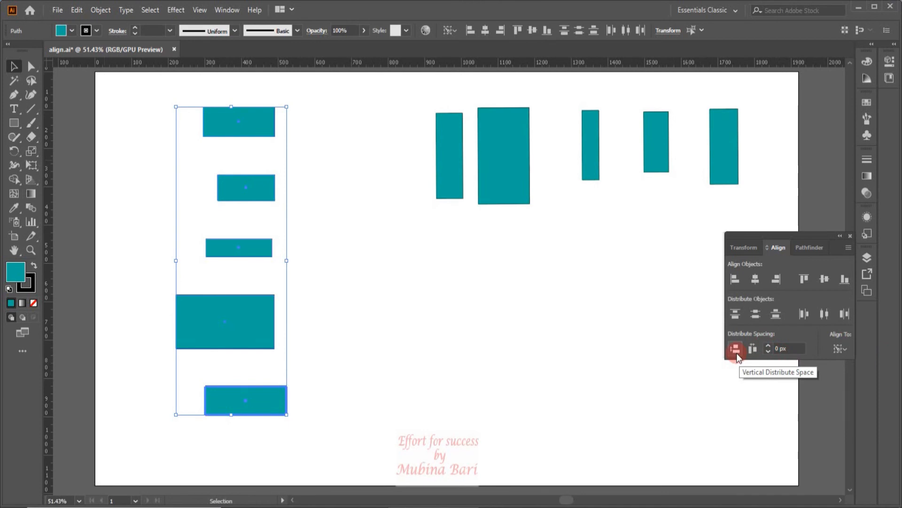
click(782, 357)
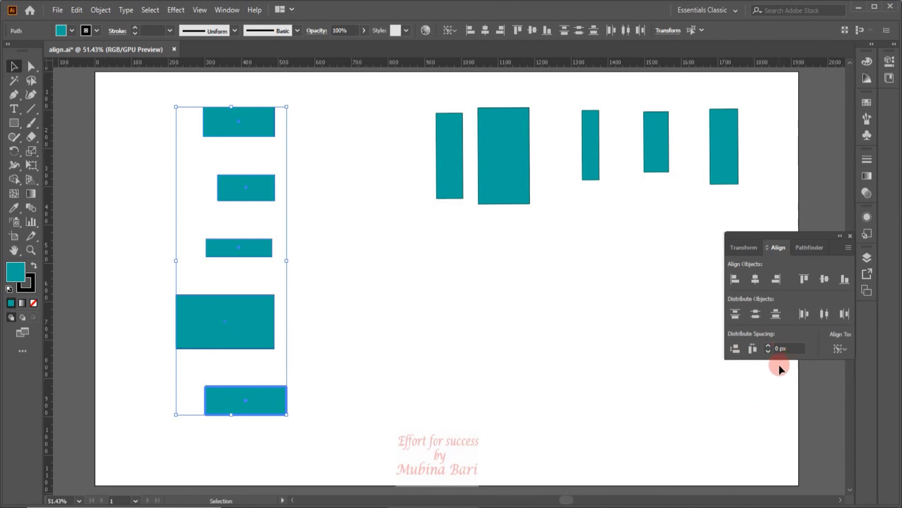
click(735, 347)
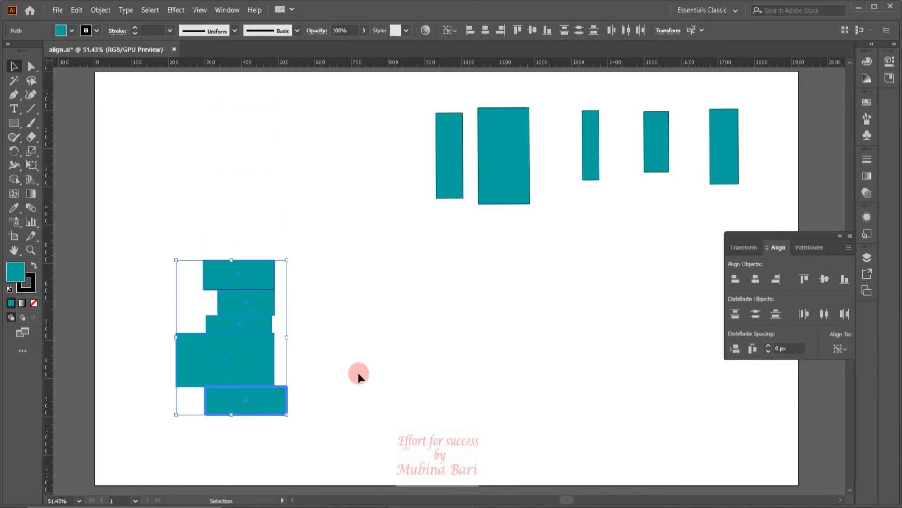
key(ctrl+z)
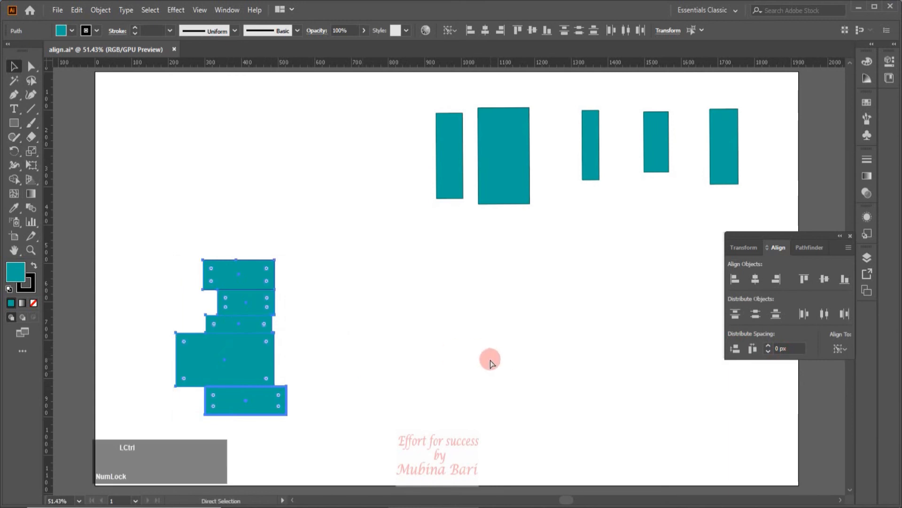
- Make the large rectangle the key object and distribute the stack with 20 px vertical spacing, then undo it
click(838, 349)
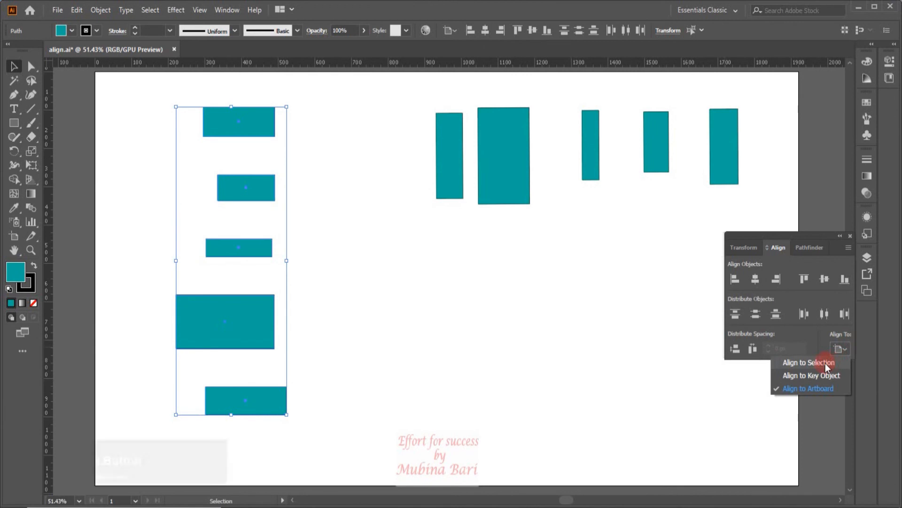
click(818, 375)
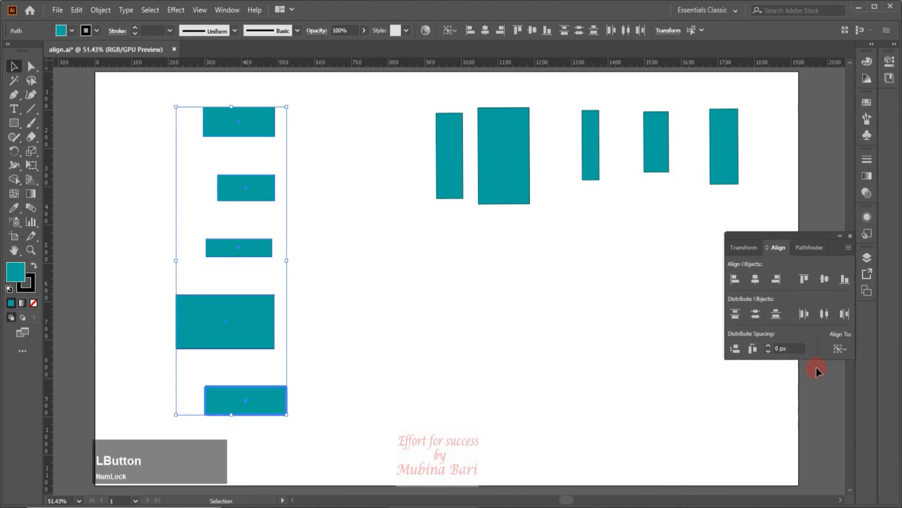
click(228, 312)
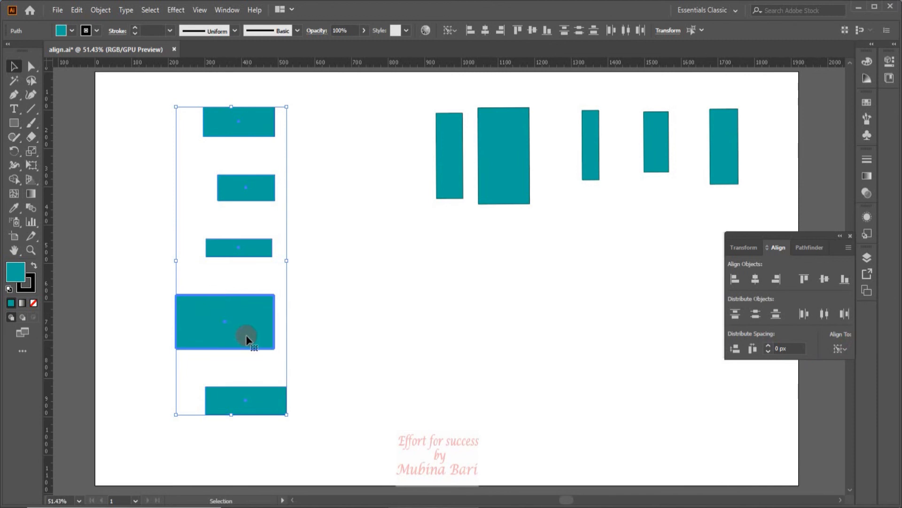
click(780, 348)
text(20)
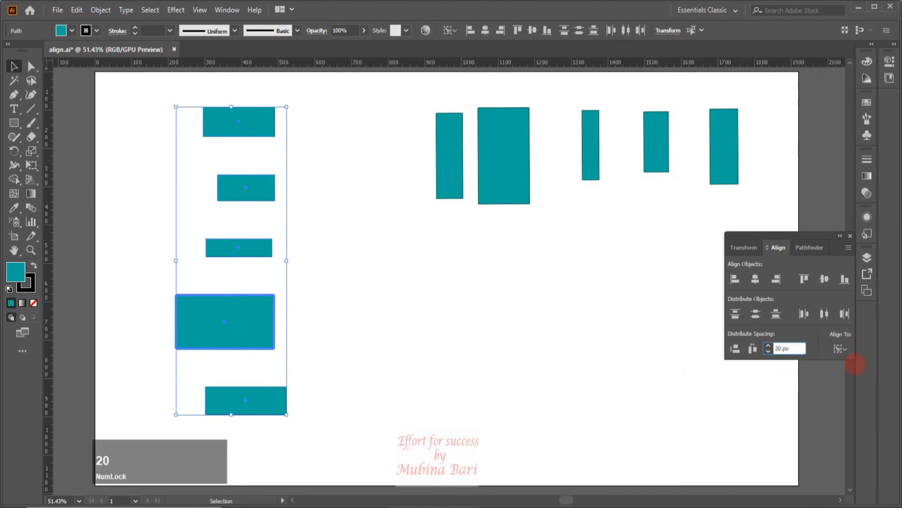
click(687, 366)
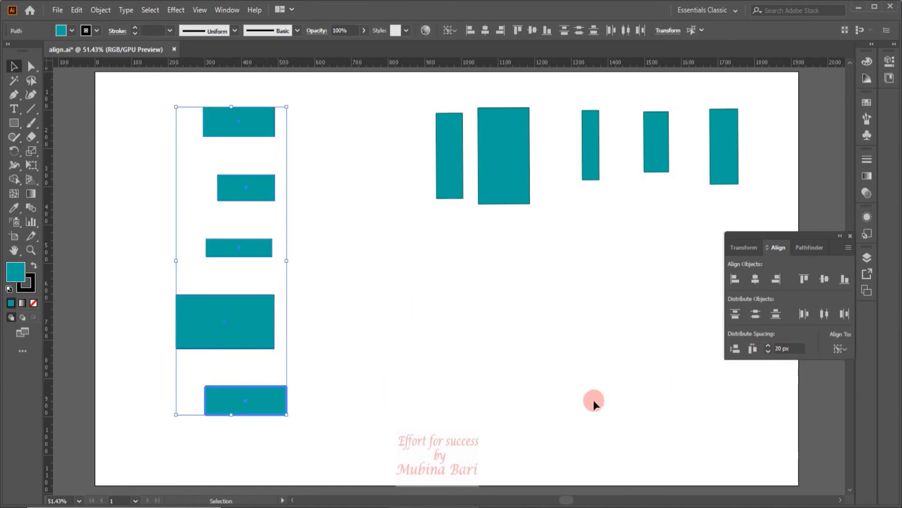
click(736, 349)
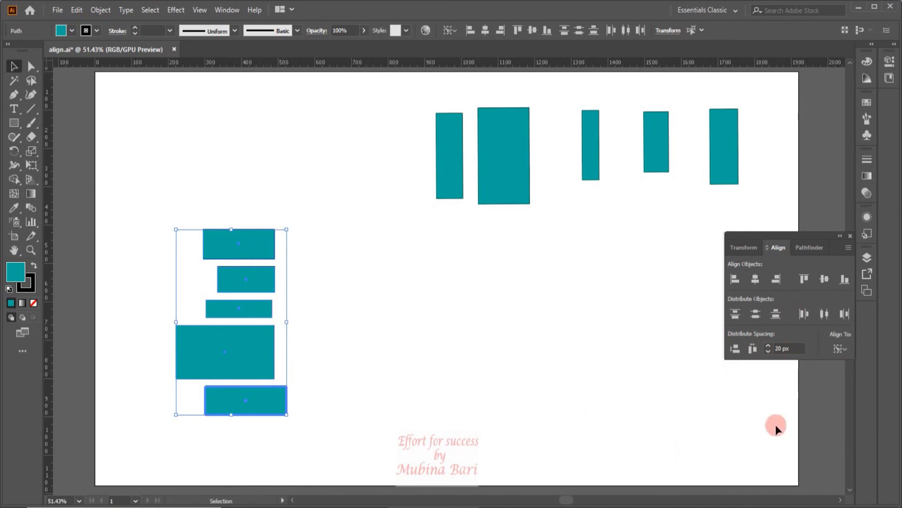
key(ctrl+z)
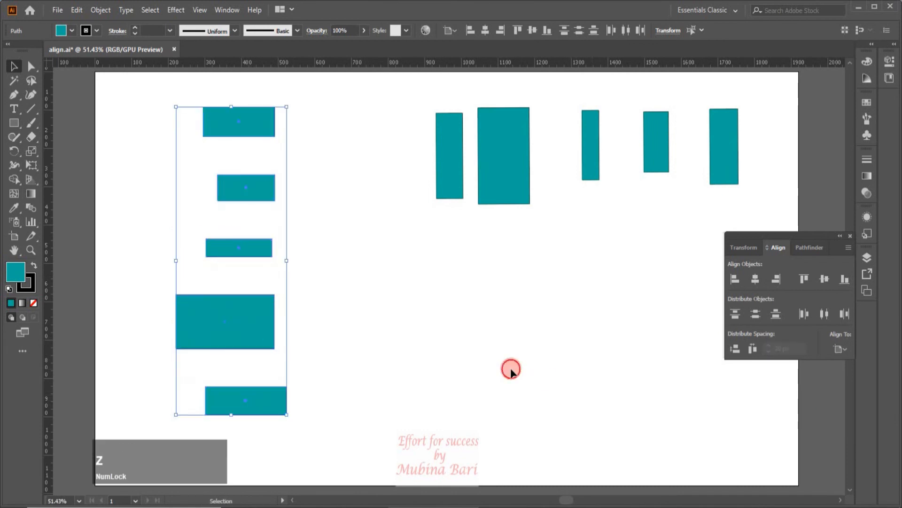
- Select the row of five rectangles and distribute their horizontal spacing evenly within the selection, then undo it
click(511, 367)
click(687, 364)
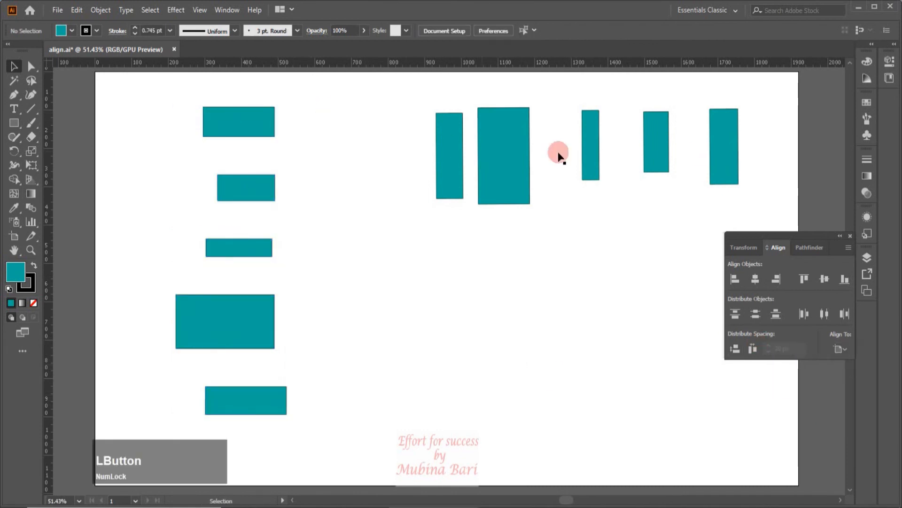
drag(413, 104, 756, 144)
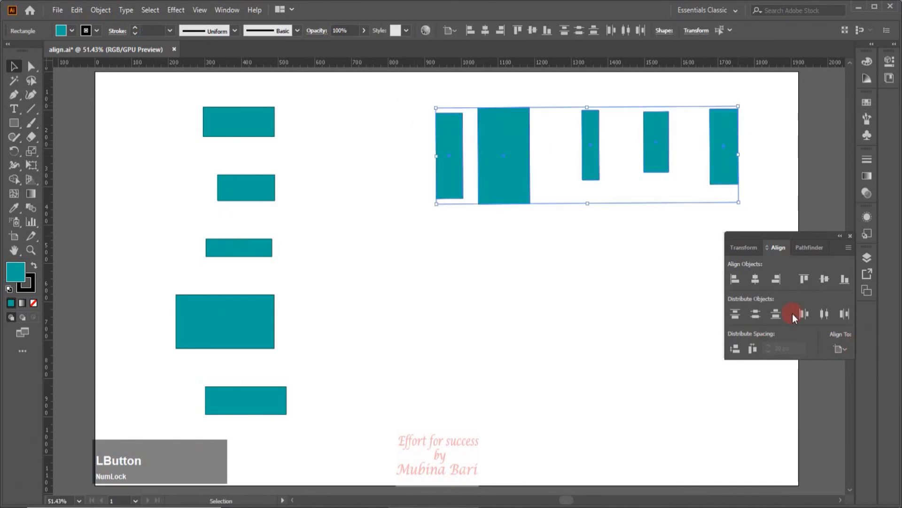
click(844, 349)
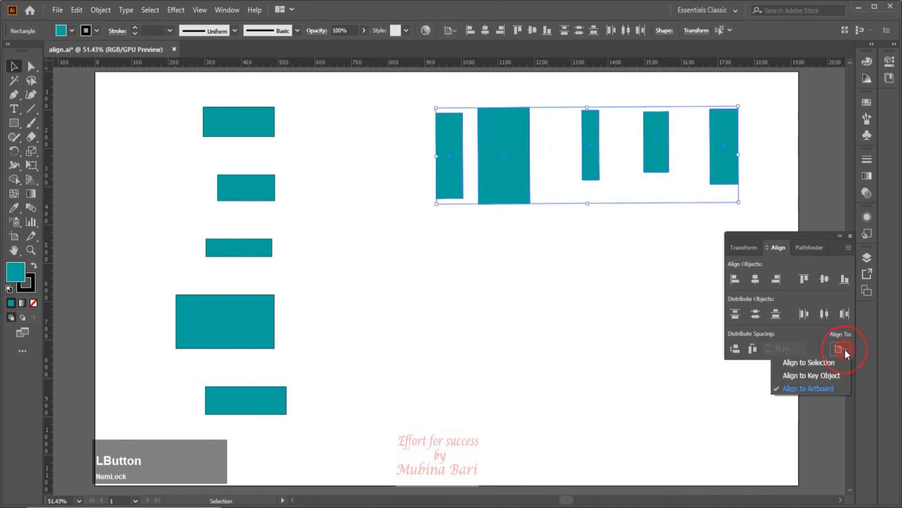
click(826, 363)
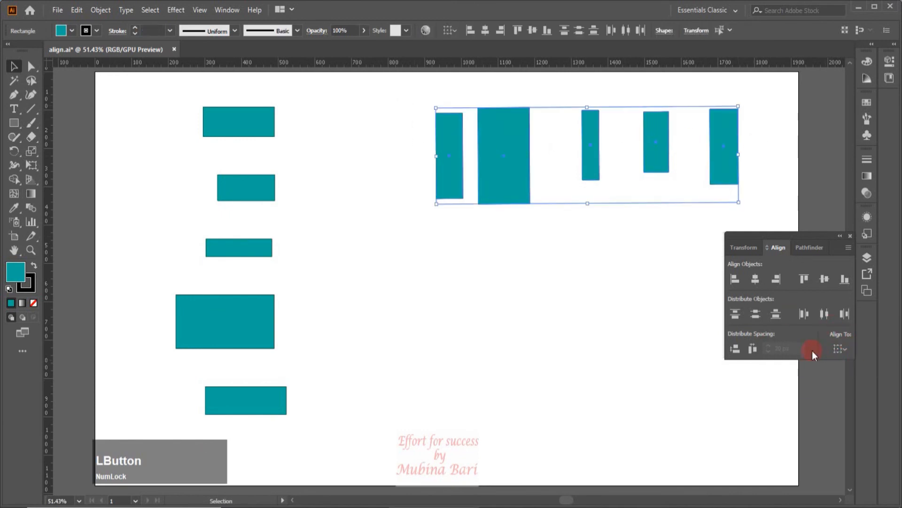
click(759, 348)
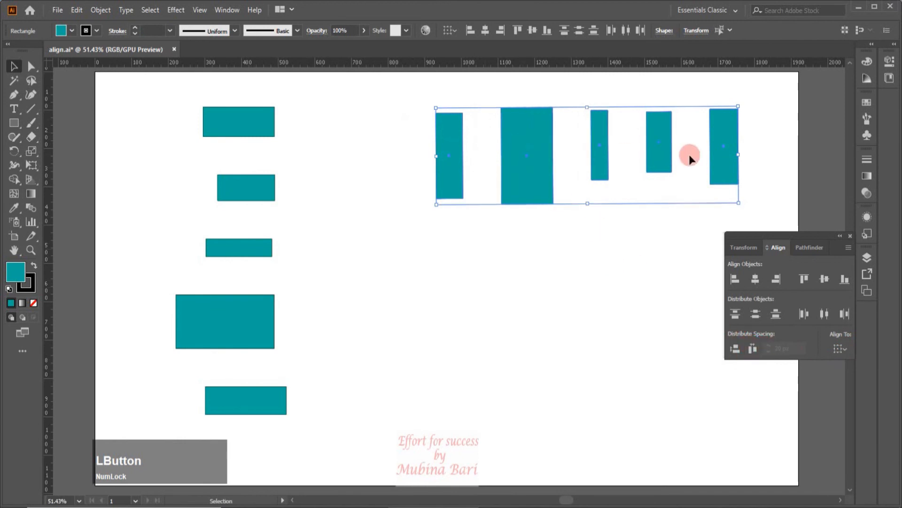
key(ctrl+z)
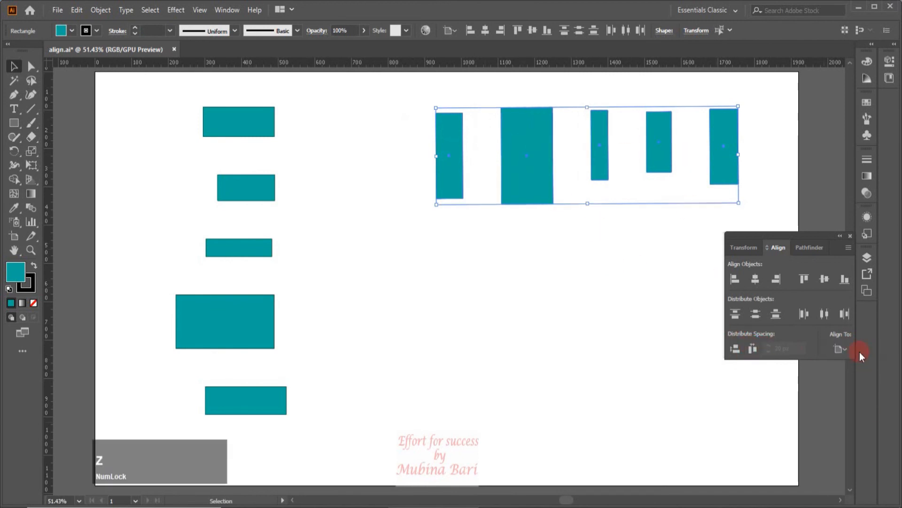
- Distribute the row's horizontal spacing at 25 px around the leftmost rectangle as key object, then undo it
click(841, 348)
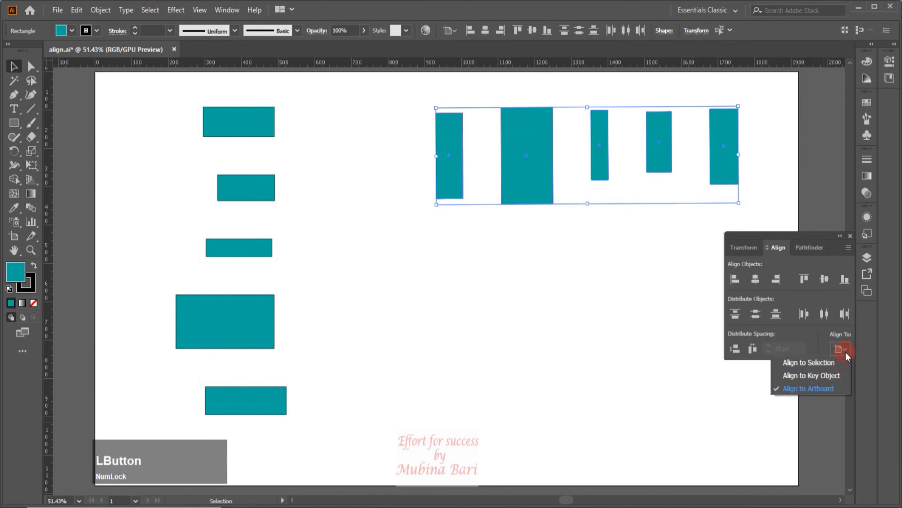
click(830, 375)
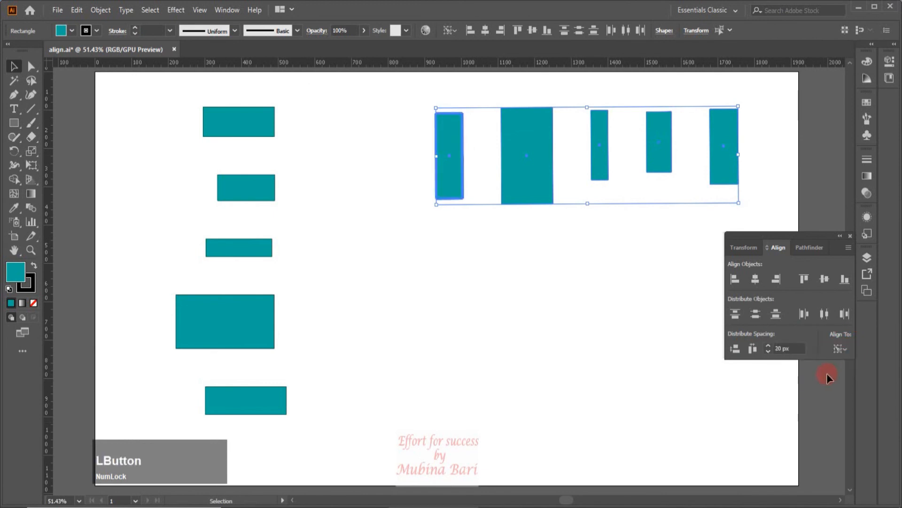
click(768, 346)
click(768, 347)
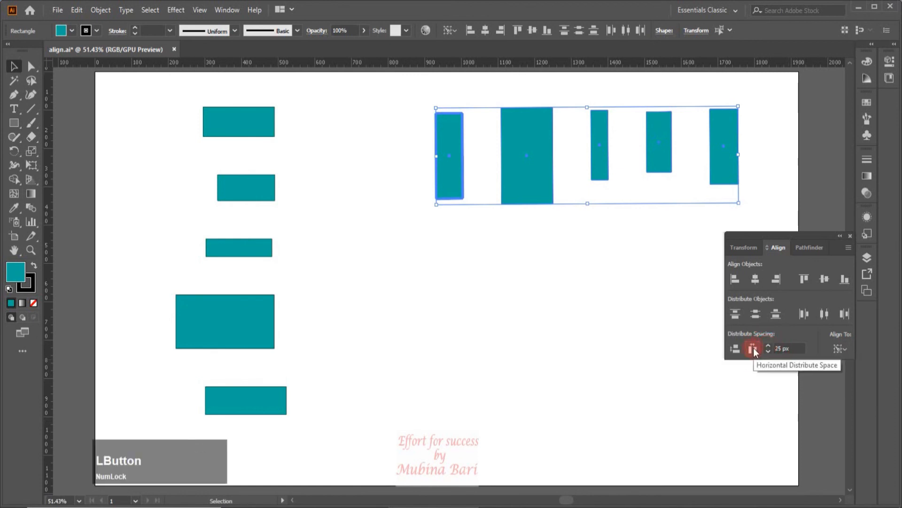
click(754, 349)
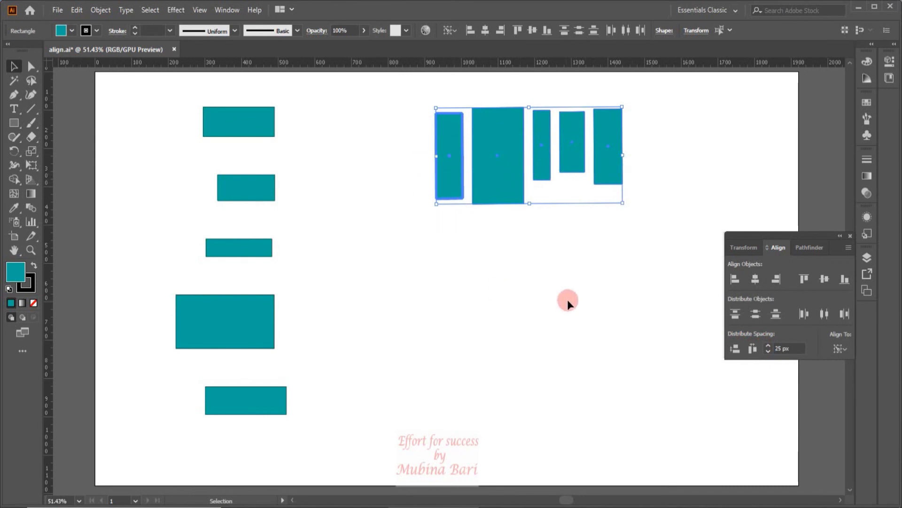
key(ctrl+z)
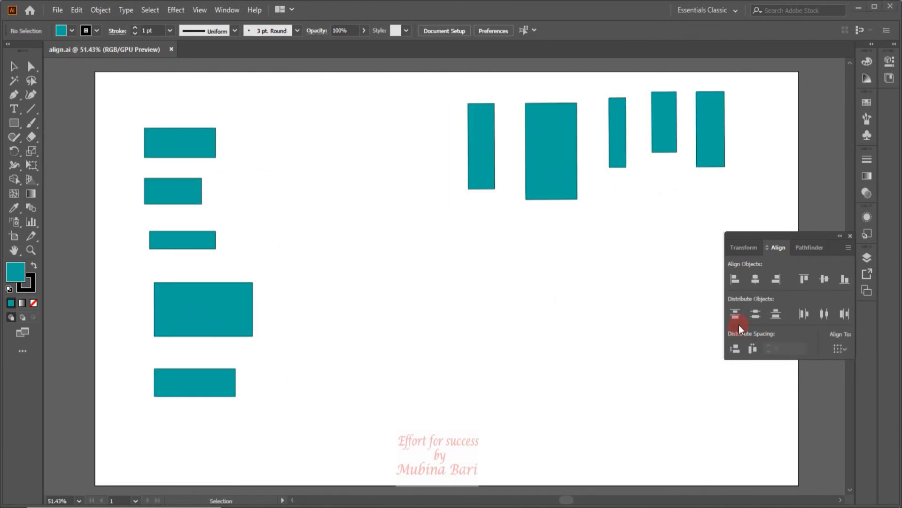
- Select the row of five rectangles and set the alignment target to Align to Key Object
click(842, 348)
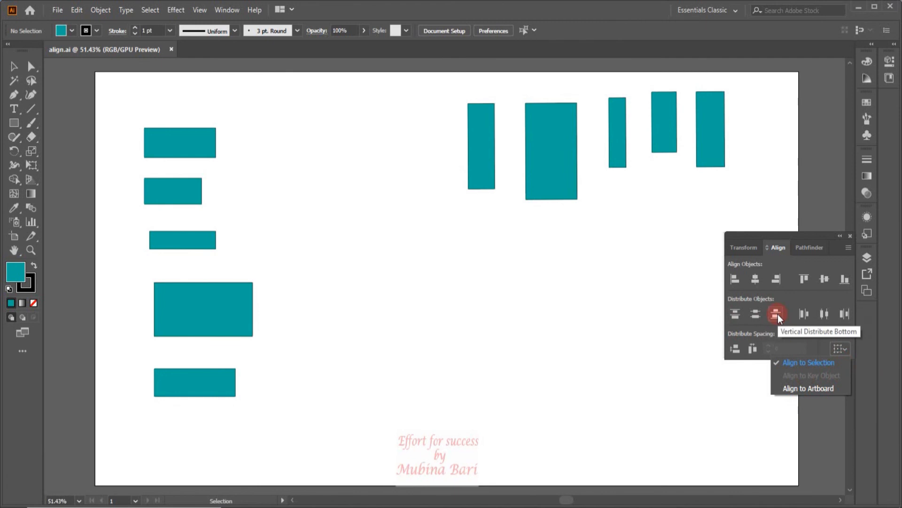
click(595, 282)
drag(419, 72, 747, 205)
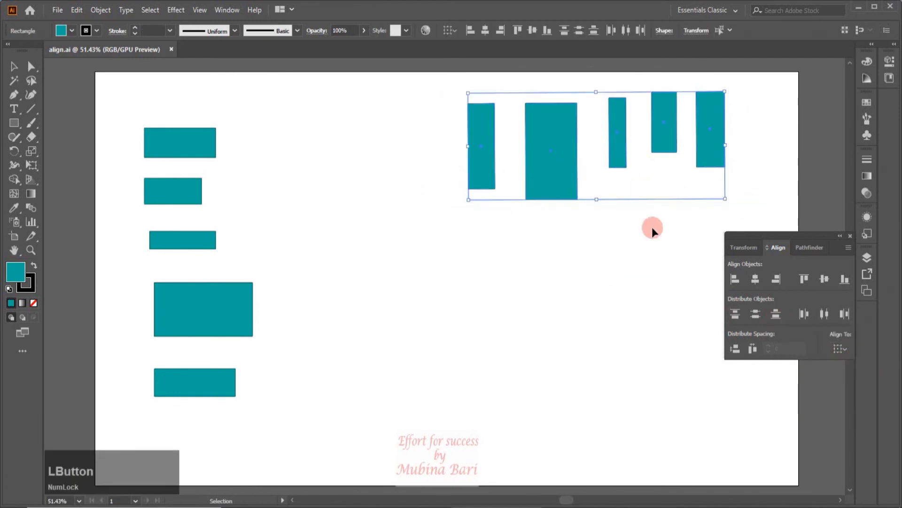
click(846, 349)
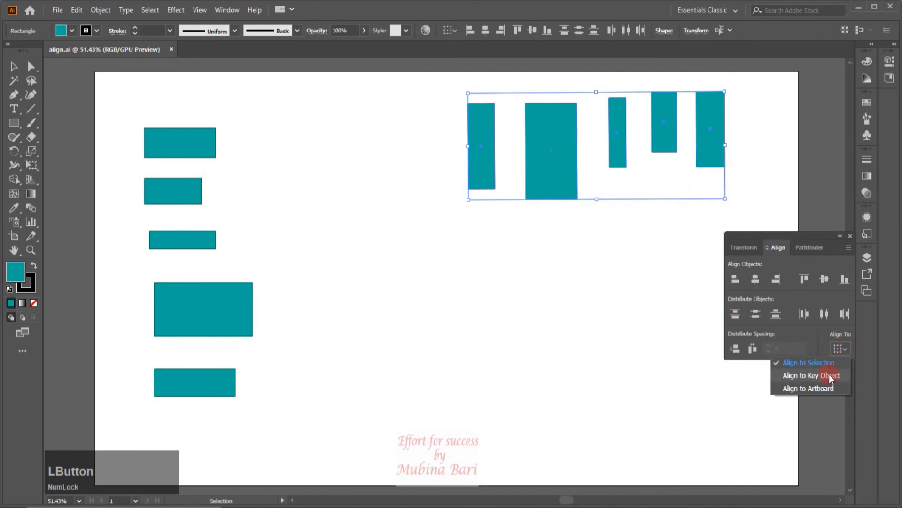
click(829, 374)
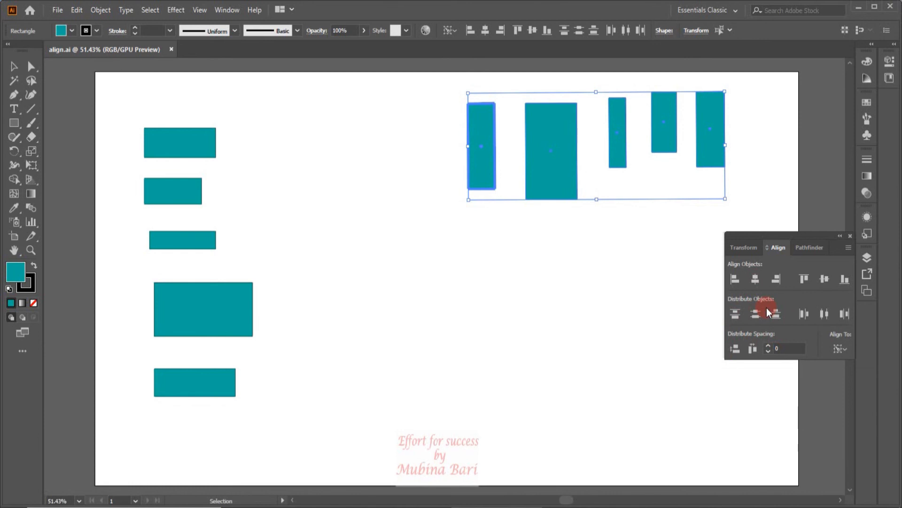
- Make the large rectangle the key object, align the row's tops to it and distribute the row horizontally
click(568, 194)
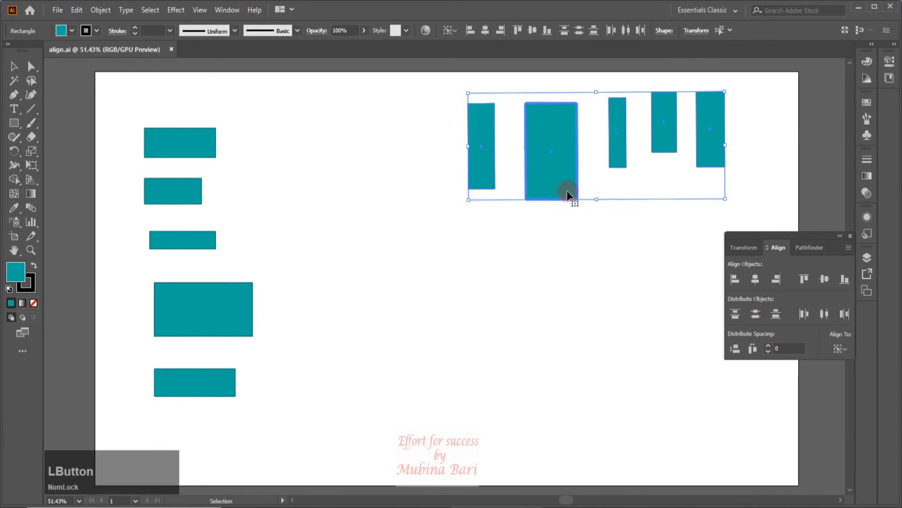
click(804, 279)
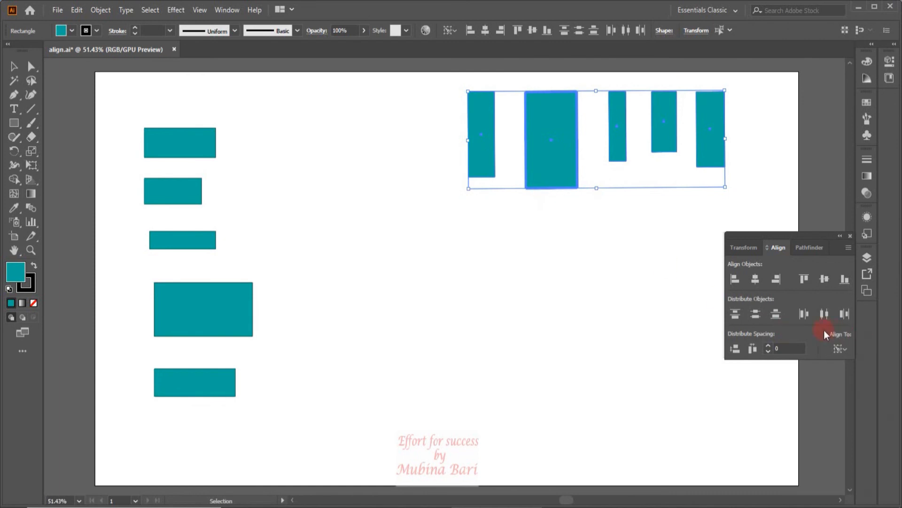
click(805, 313)
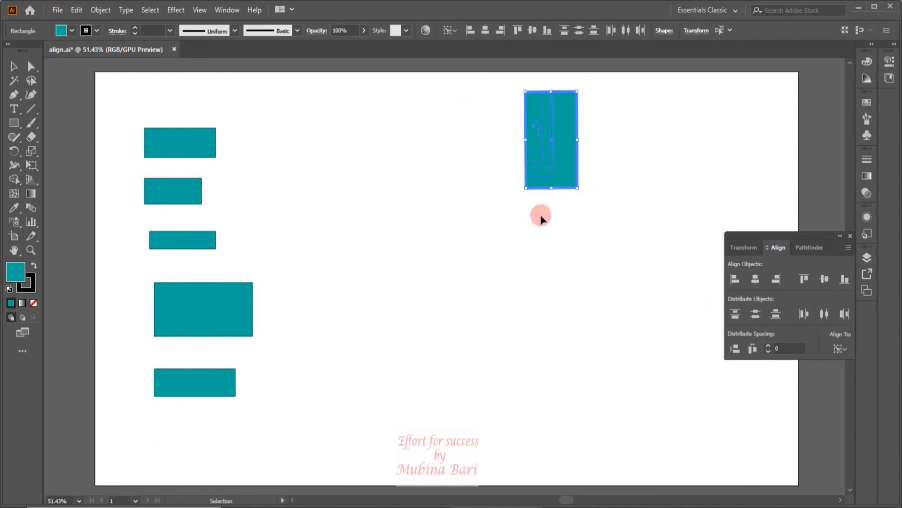
click(821, 316)
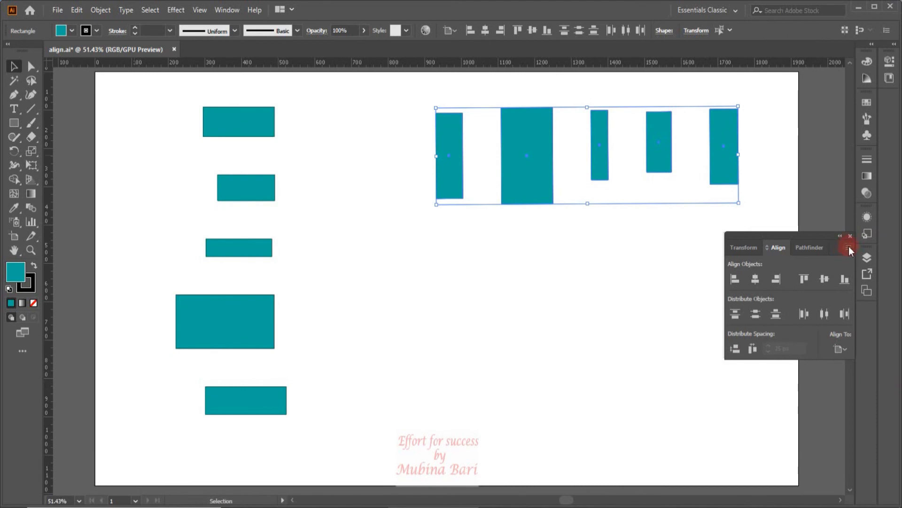
- Hide the Align panel's options and show them again from the panel menu
click(848, 247)
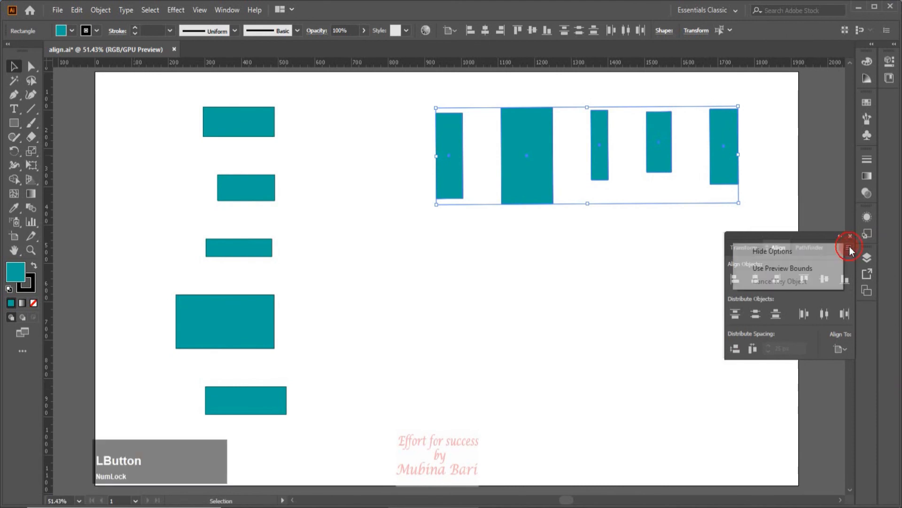
click(794, 252)
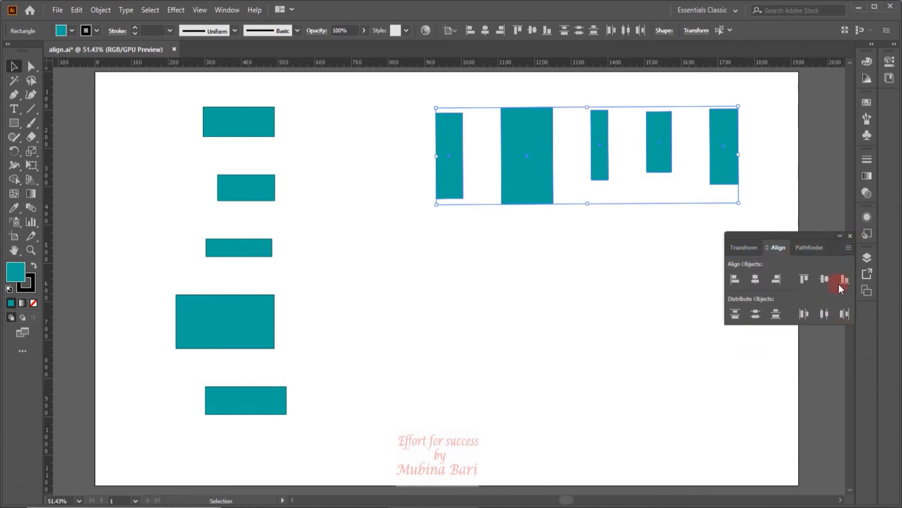
click(848, 247)
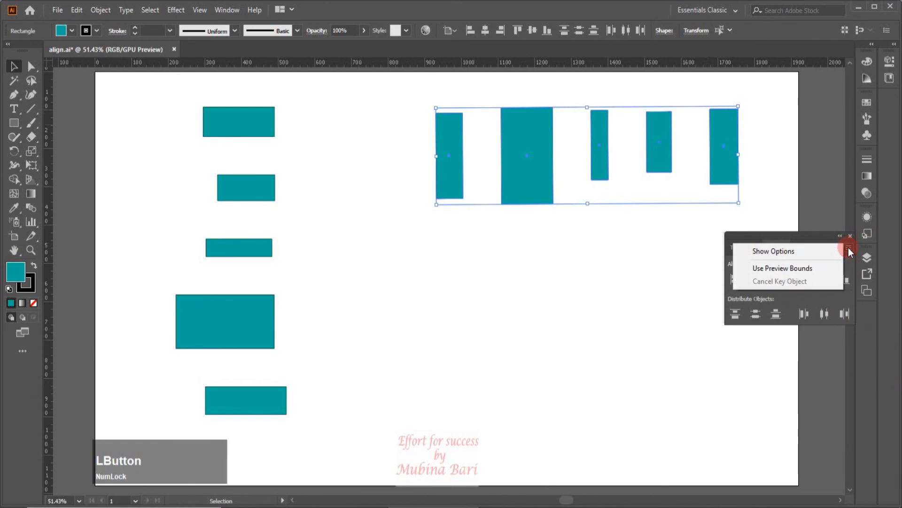
click(802, 254)
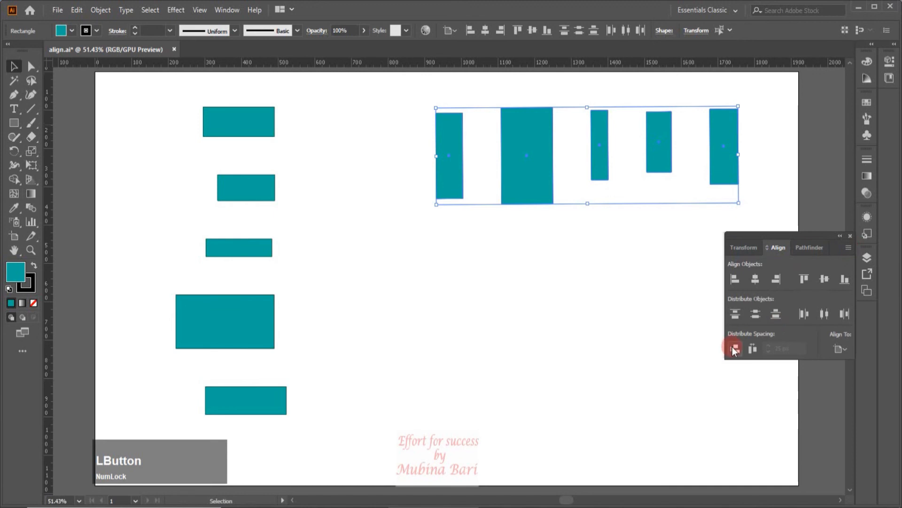
- Make the large rectangle the key object, then cancel the key object from the panel menu
click(847, 247)
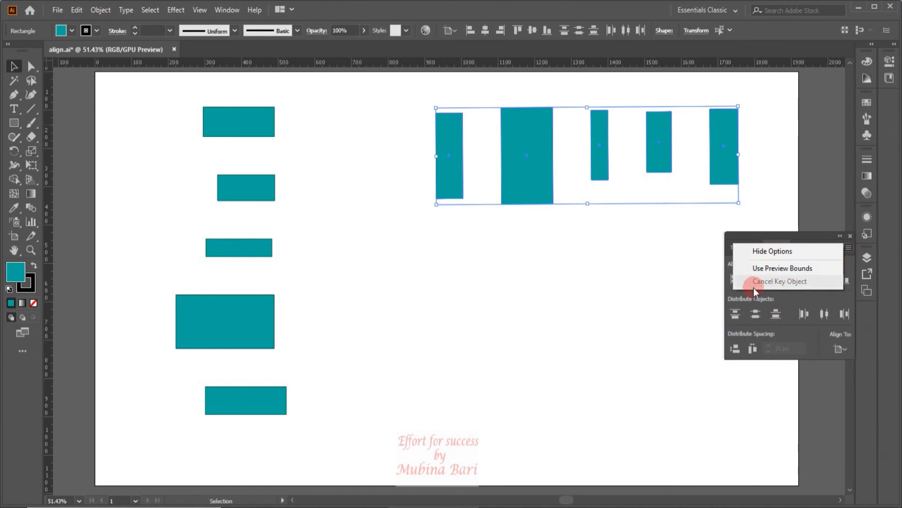
click(808, 282)
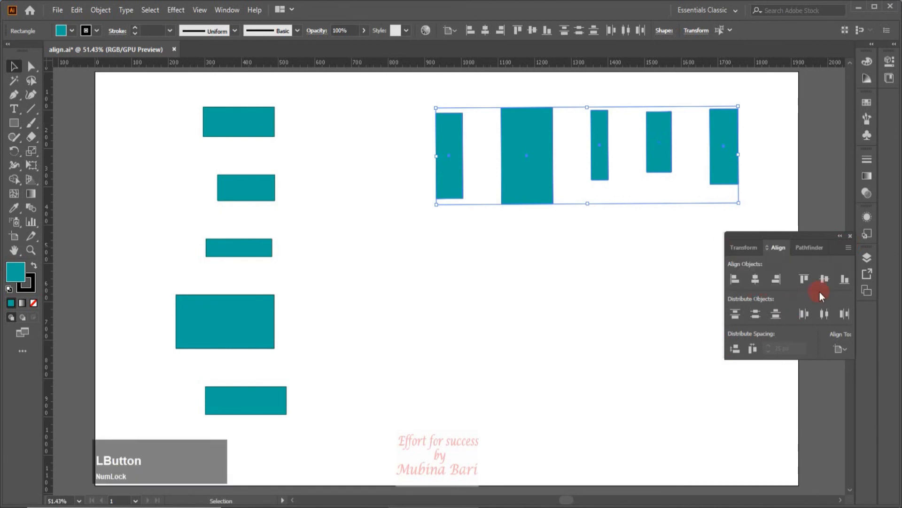
click(849, 352)
click(828, 377)
click(527, 174)
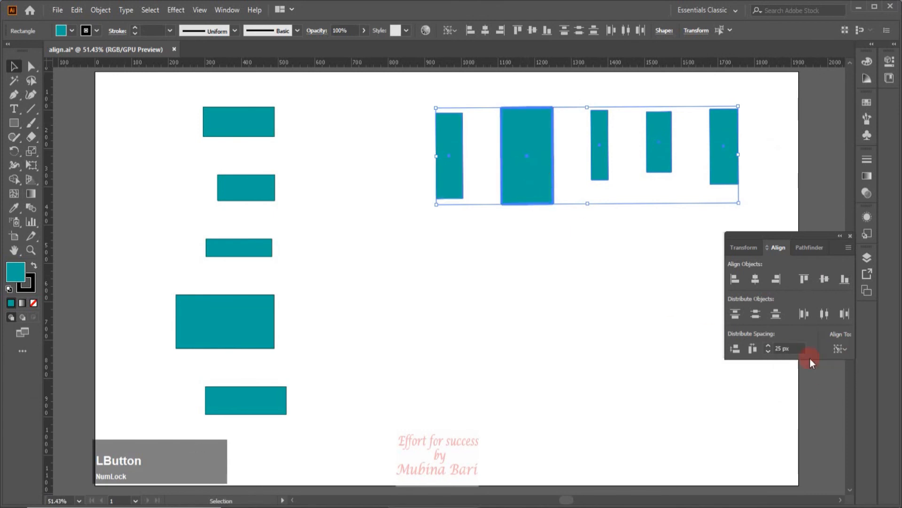
click(854, 252)
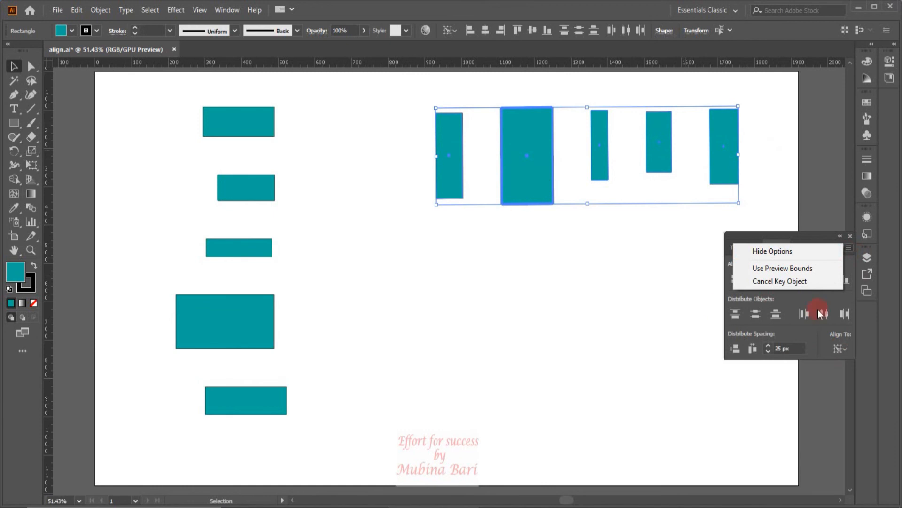
click(794, 281)
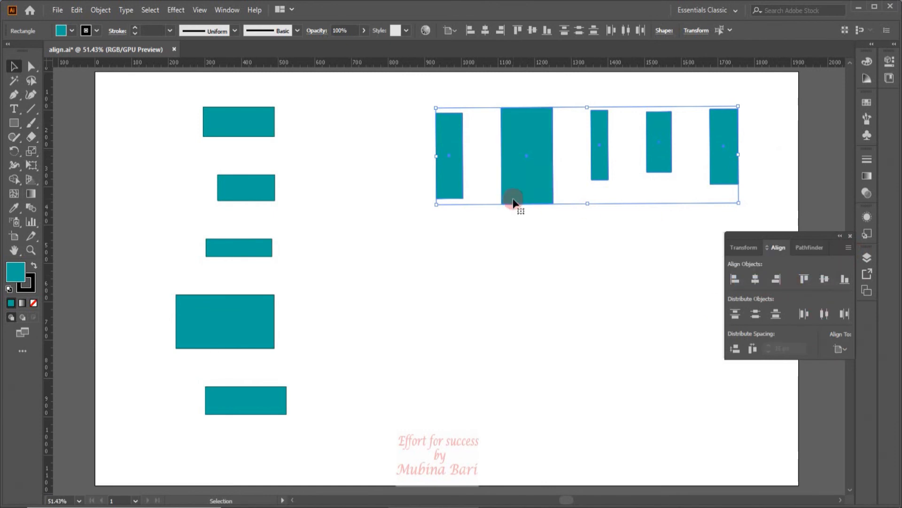
- Make the fourth rectangle the key object and cancel the key object again
click(658, 165)
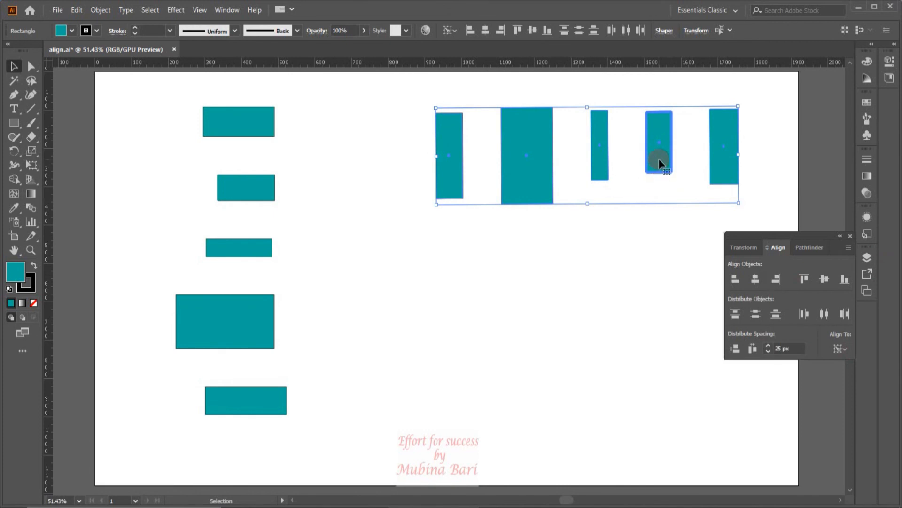
click(845, 245)
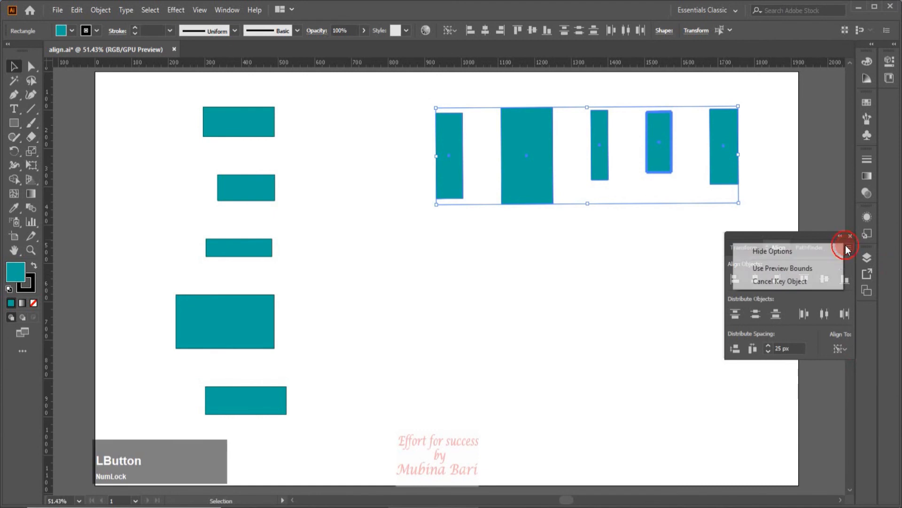
click(797, 283)
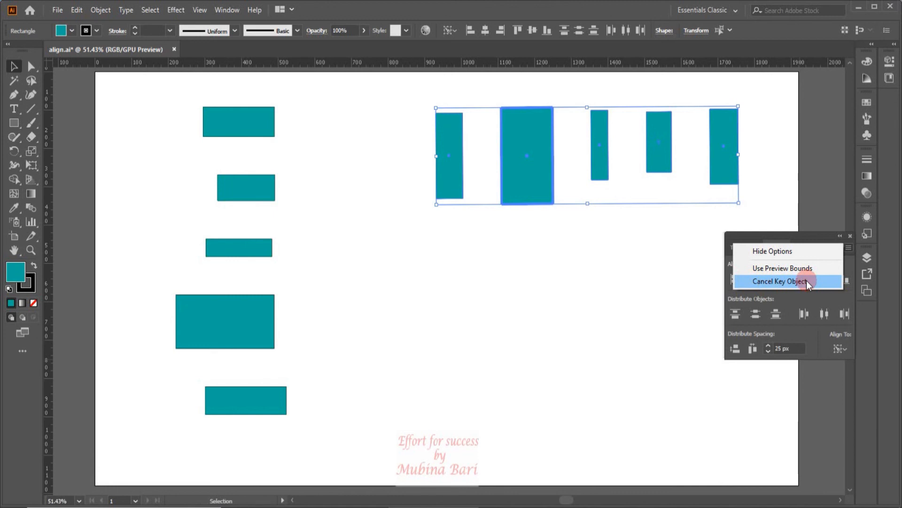
- Draw a new rectangle about 258 × 238 px in the empty area below the row
click(485, 295)
click(452, 297)
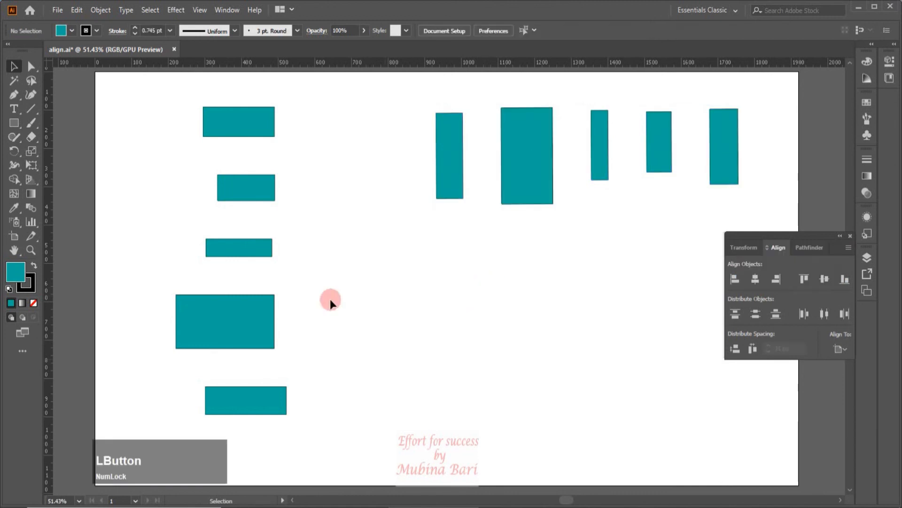
click(13, 123)
drag(343, 263, 437, 355)
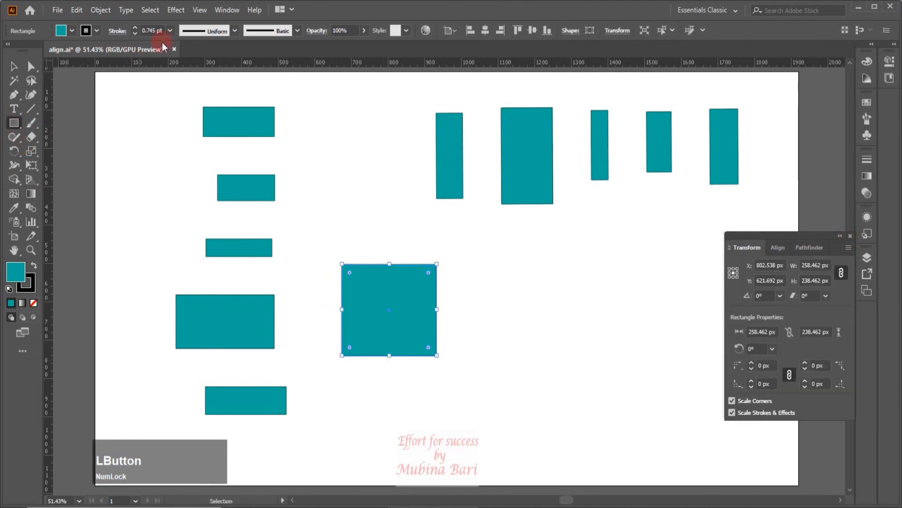
- Set the new rectangle's stroke weight to 40 pt
drag(169, 32, 186, 188)
drag(182, 224, 182, 252)
drag(170, 32, 183, 276)
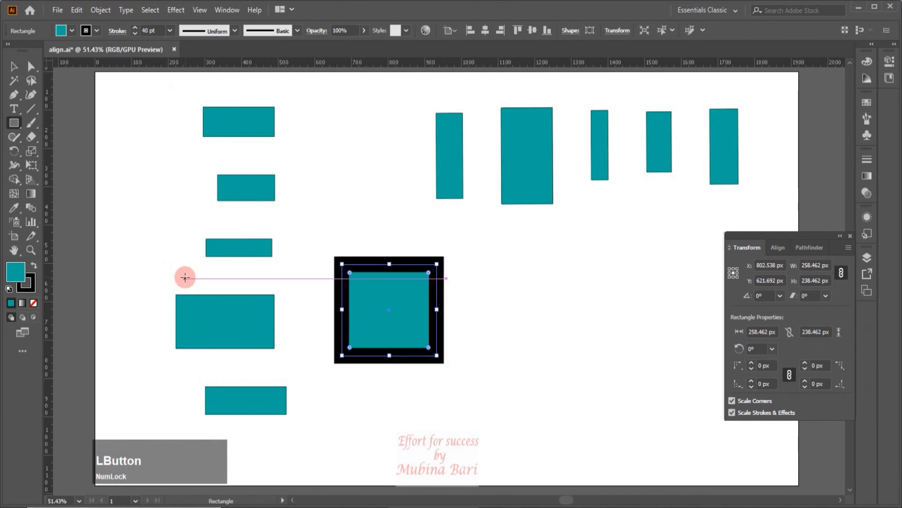
click(271, 208)
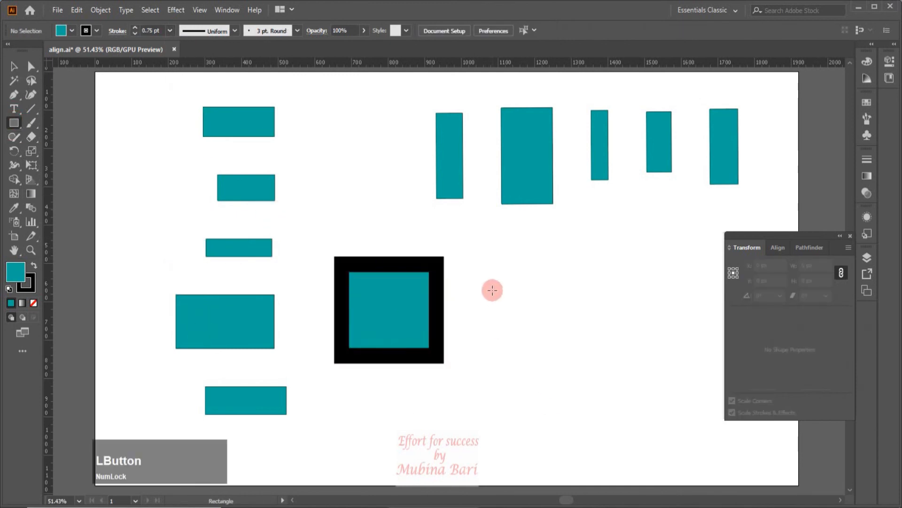
- Draw a second rectangle about 195 × 160 px beside it and fill it blue
mouse_move(469, 291)
mouse_down()
mouse_move(481, 318)
mouse_move(541, 352)
mouse_up()
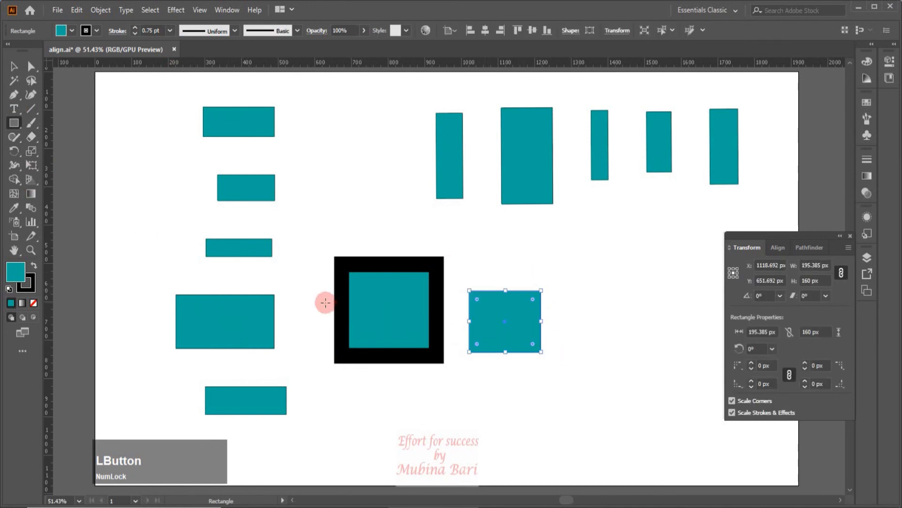
click(72, 31)
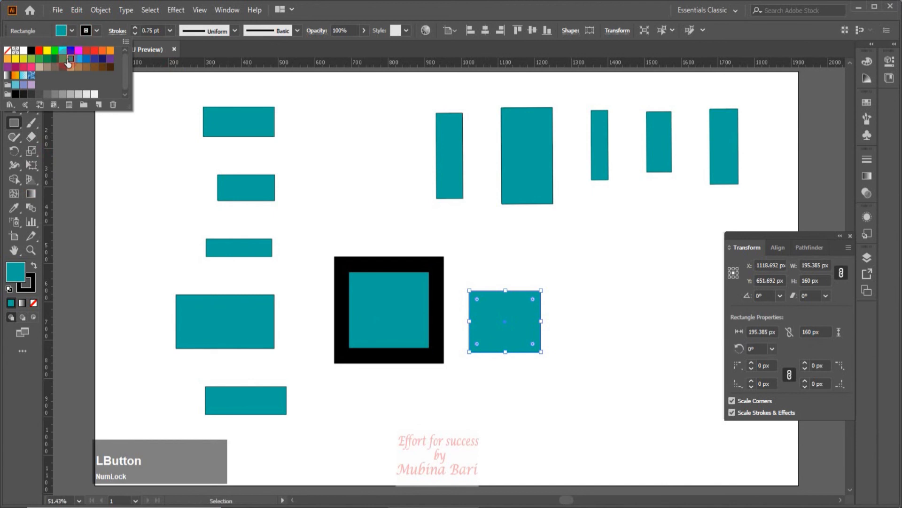
click(70, 58)
click(293, 251)
- Select both new rectangles and set the alignment target to Align to Selection
drag(311, 280, 394, 383)
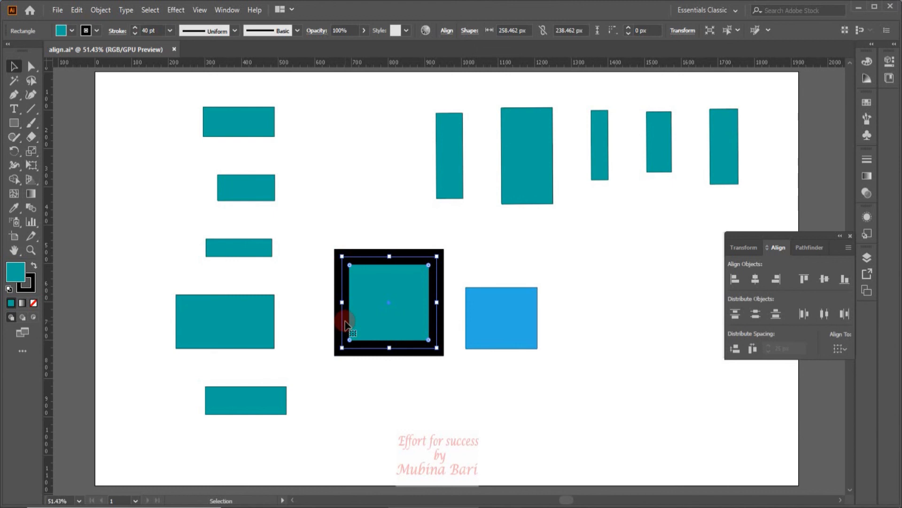
drag(322, 226, 564, 351)
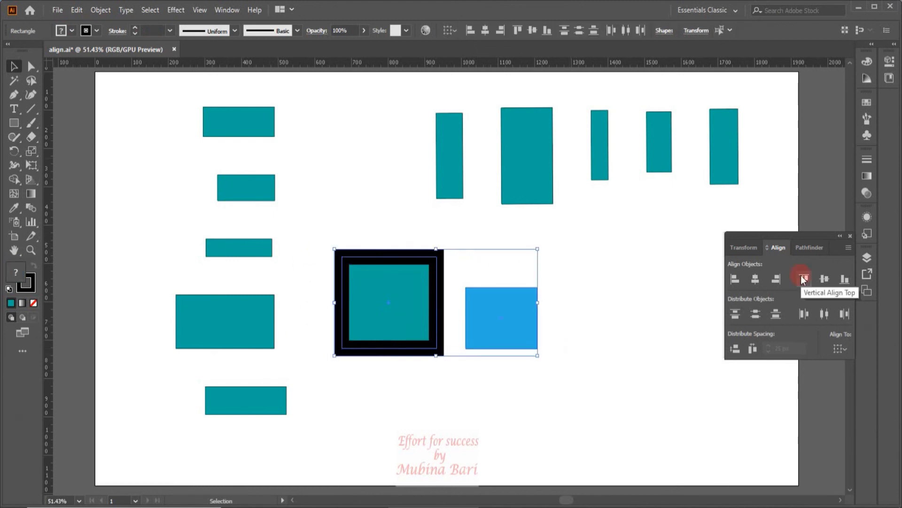
click(842, 349)
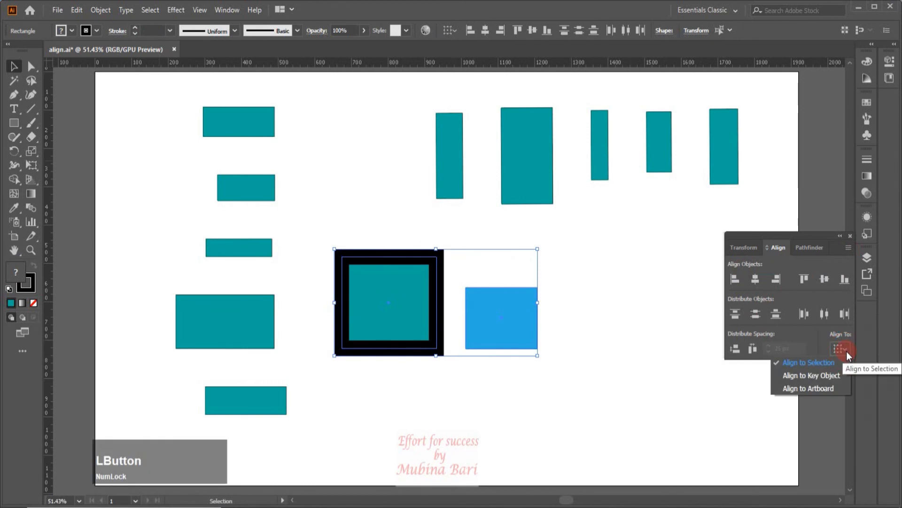
click(805, 364)
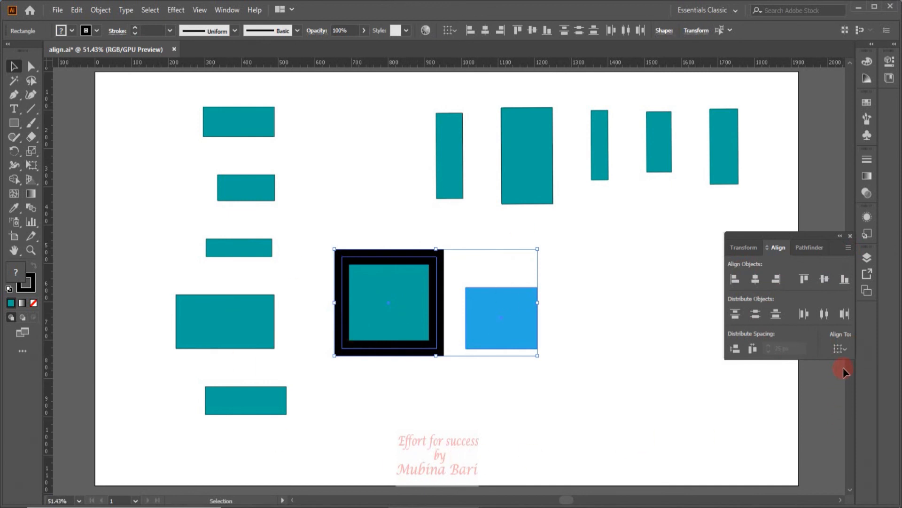
- Align the two rectangles' top edges, then undo the alignment
click(804, 279)
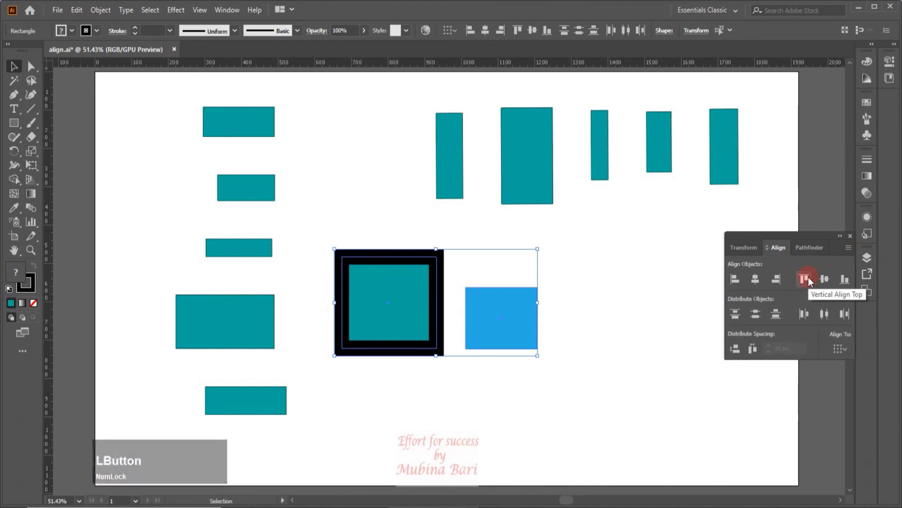
click(808, 278)
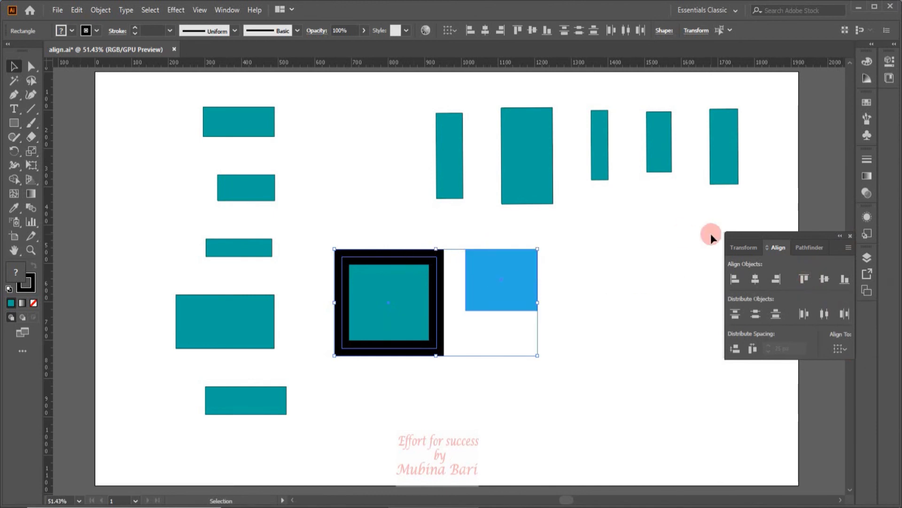
key(ctrl+z)
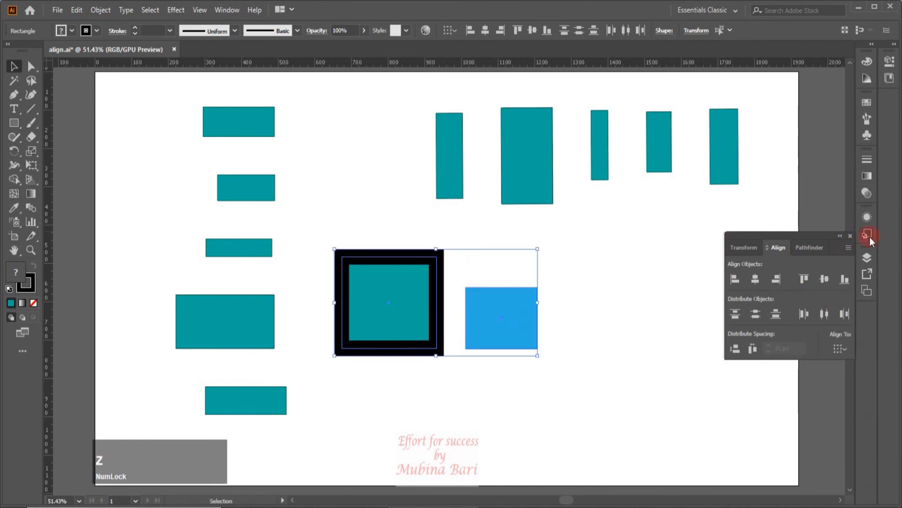
- Turn off Use Preview Bounds in the Align panel options
click(850, 248)
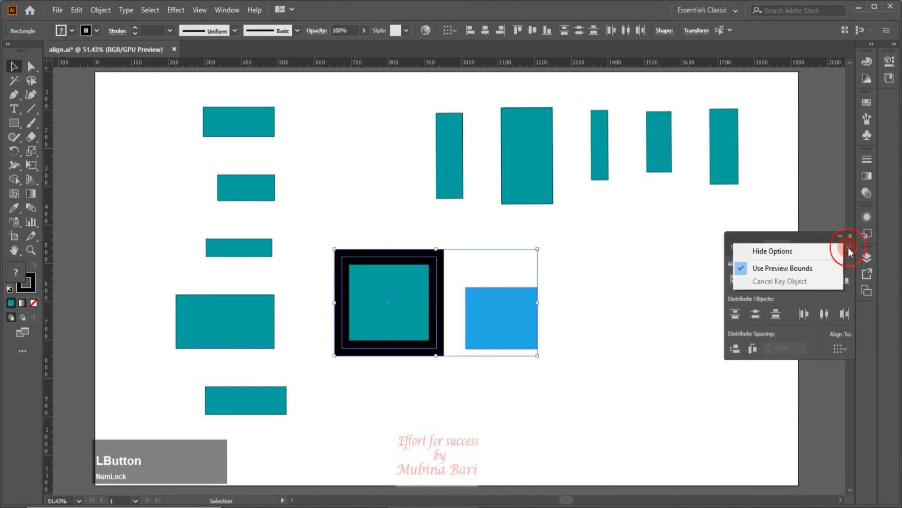
click(743, 269)
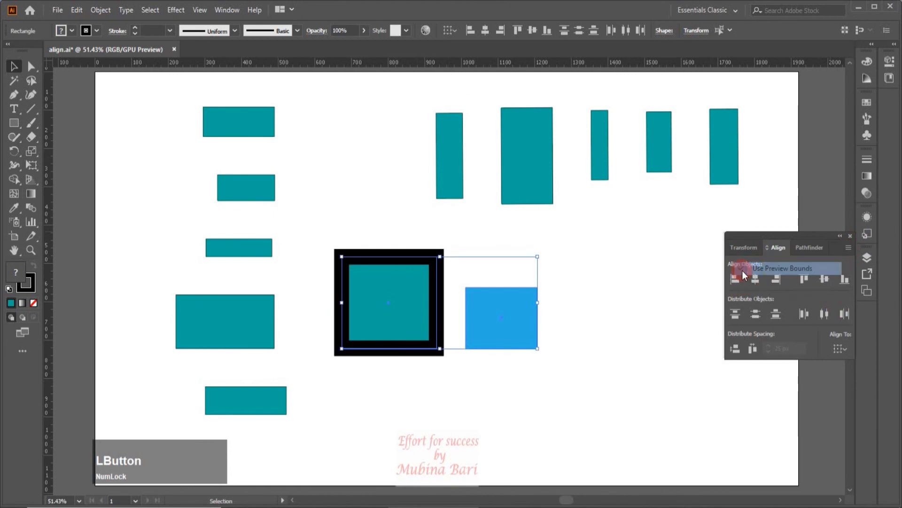
- Align the two rectangles' top edges with preview bounds turned off
click(805, 279)
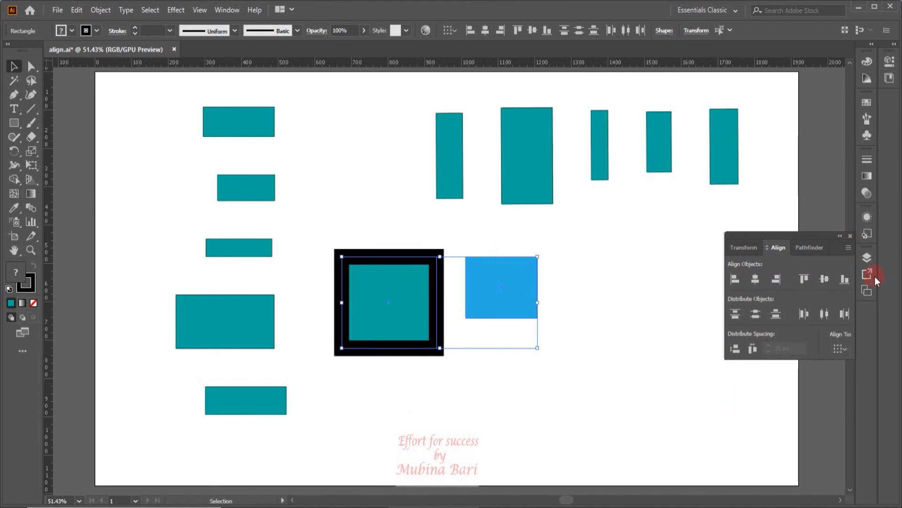
- Turn Use Preview Bounds back on in the Align panel options and align the rectangles' top edges again
click(848, 247)
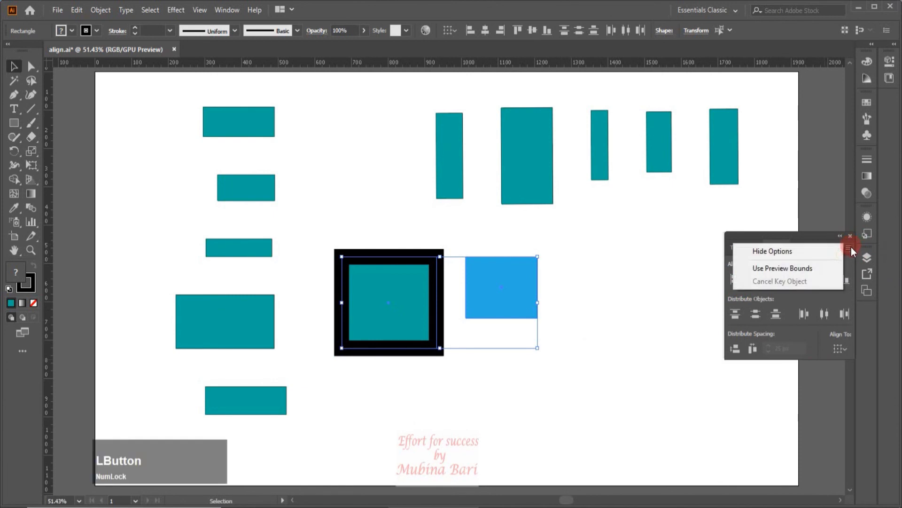
click(762, 268)
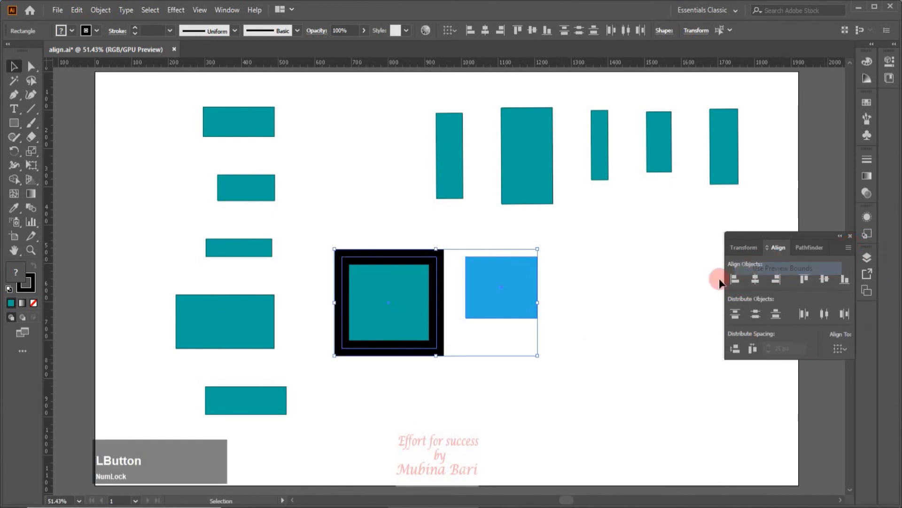
click(807, 278)
click(464, 258)
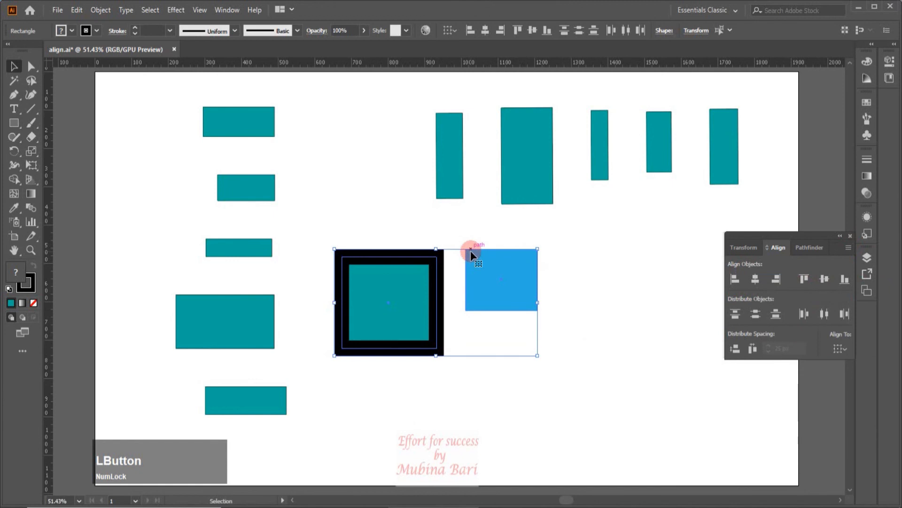
- Try the bottom, vertical centre and top alignments on the two selected rectangles in turn
click(844, 280)
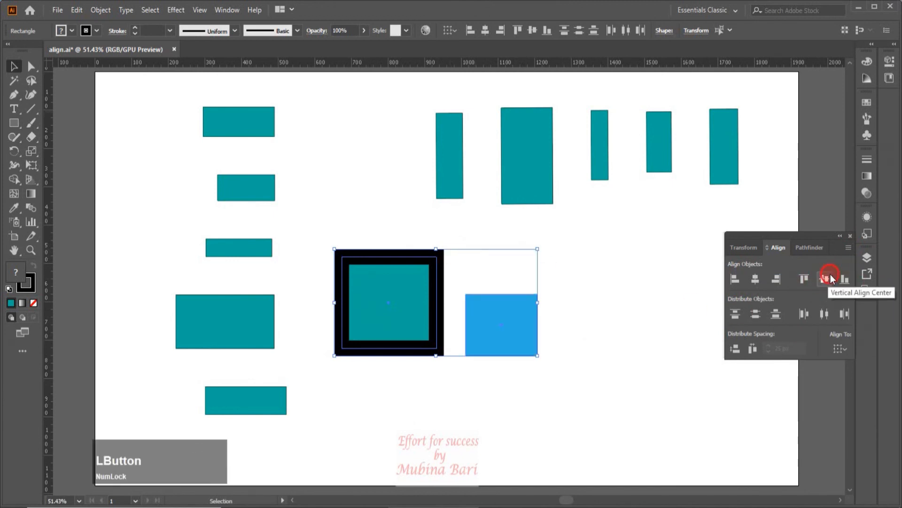
click(826, 278)
click(804, 280)
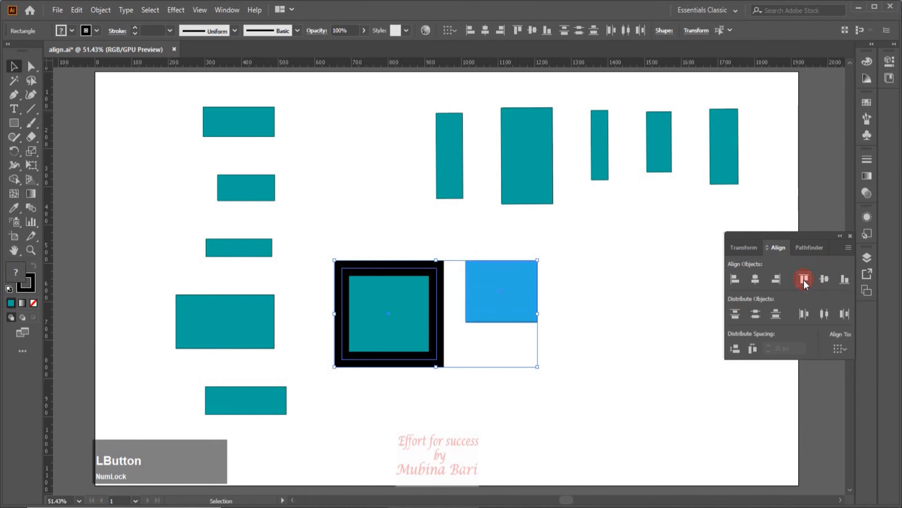